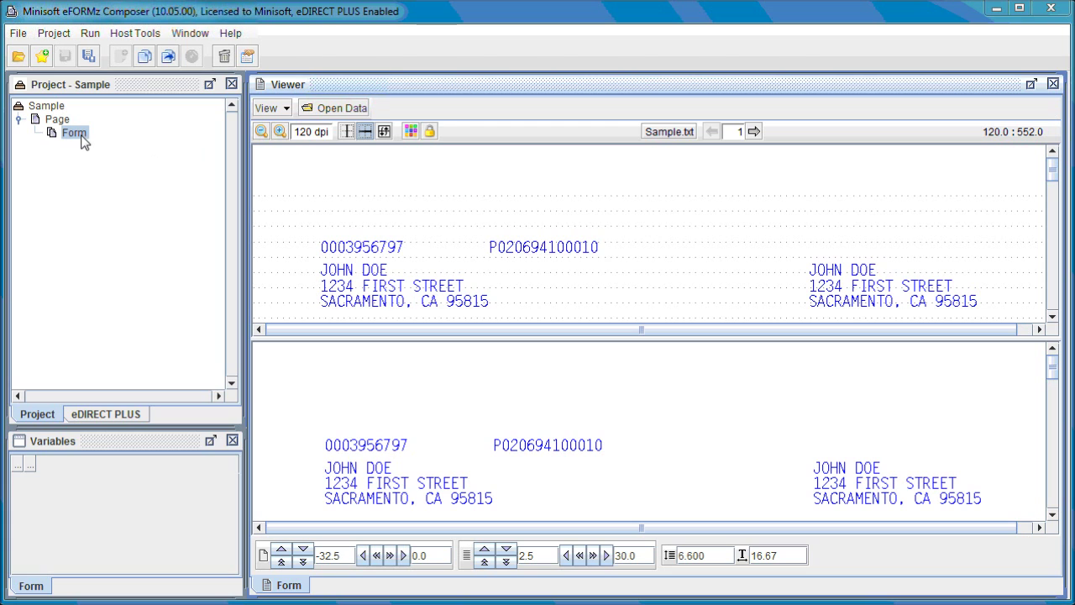
Add a variable by position to the form and name it prop65_message.
right_click(83, 137)
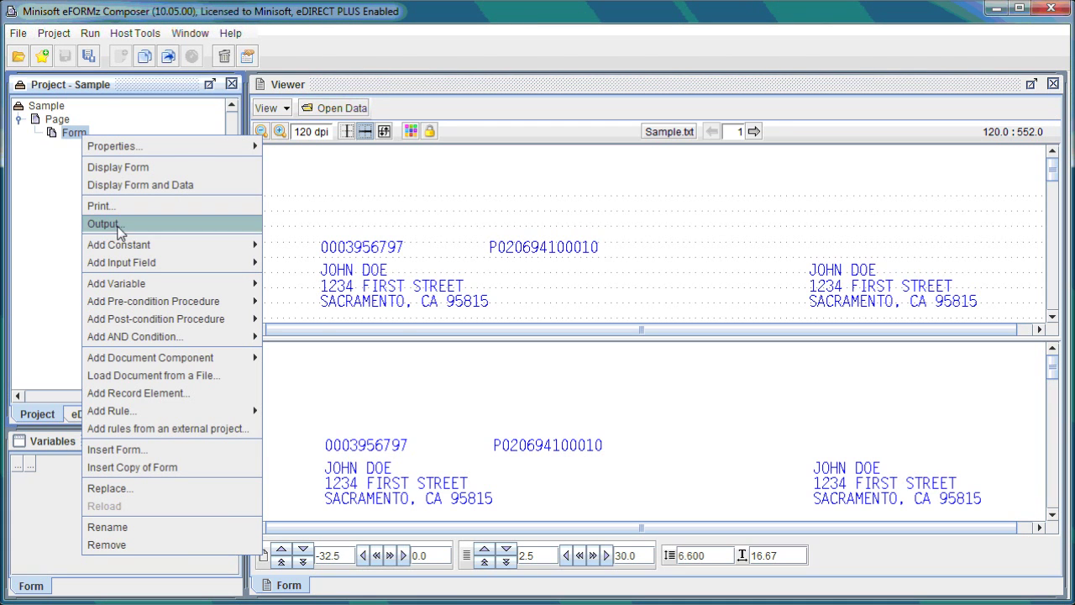
mouse_move(151, 288)
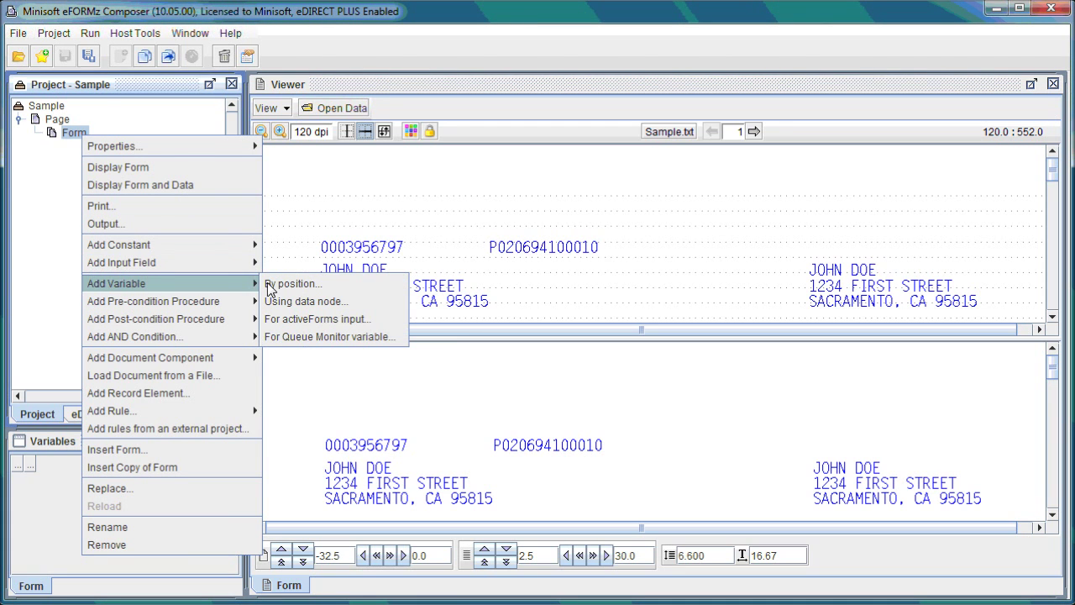
click(333, 287)
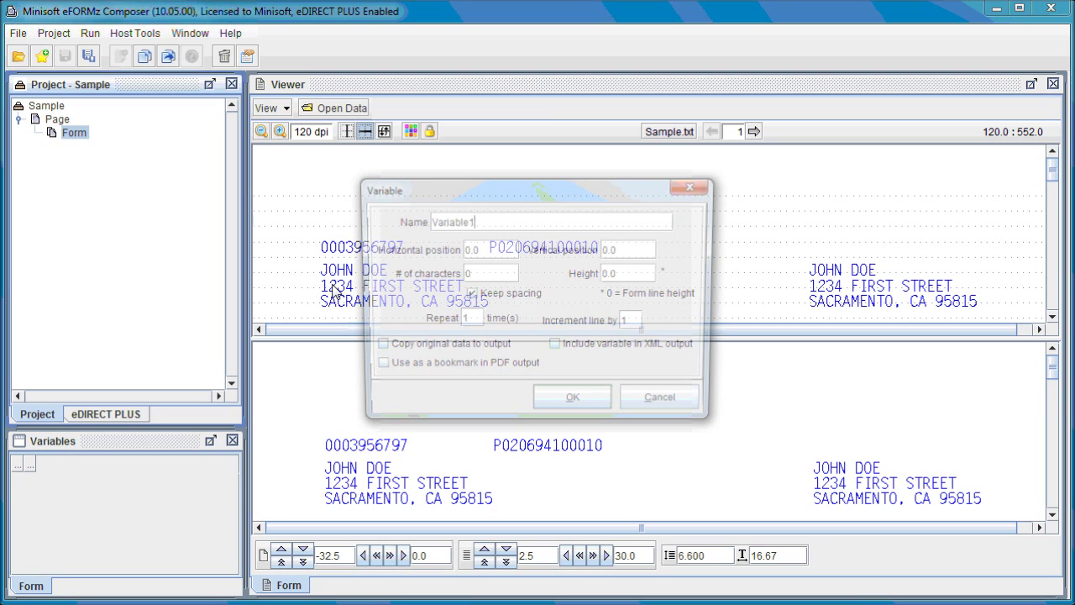
drag(498, 220, 446, 222)
text(pr)
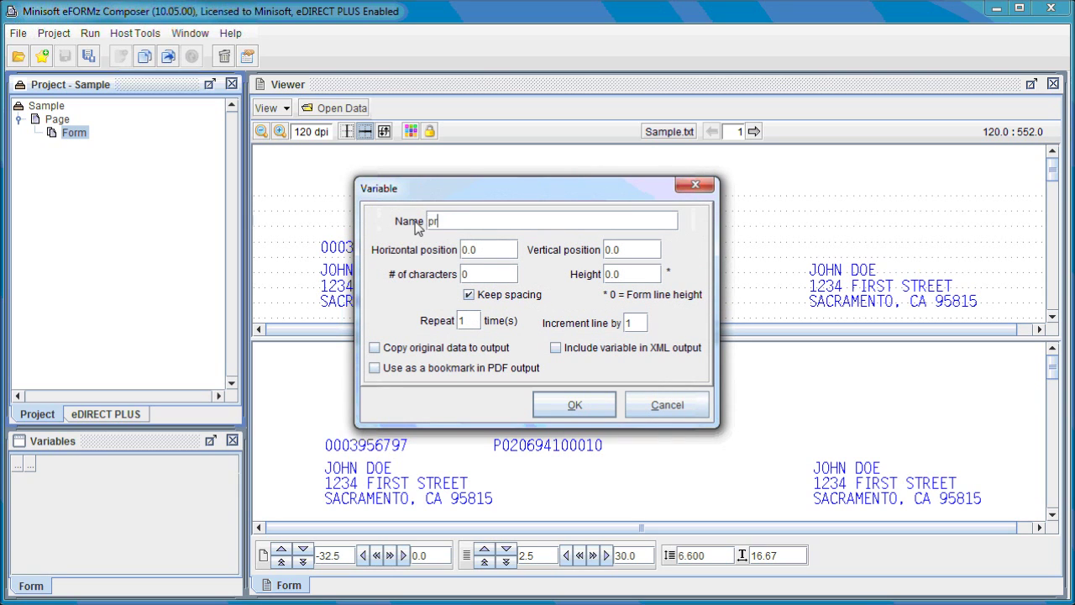
text(op65_message)
click(588, 412)
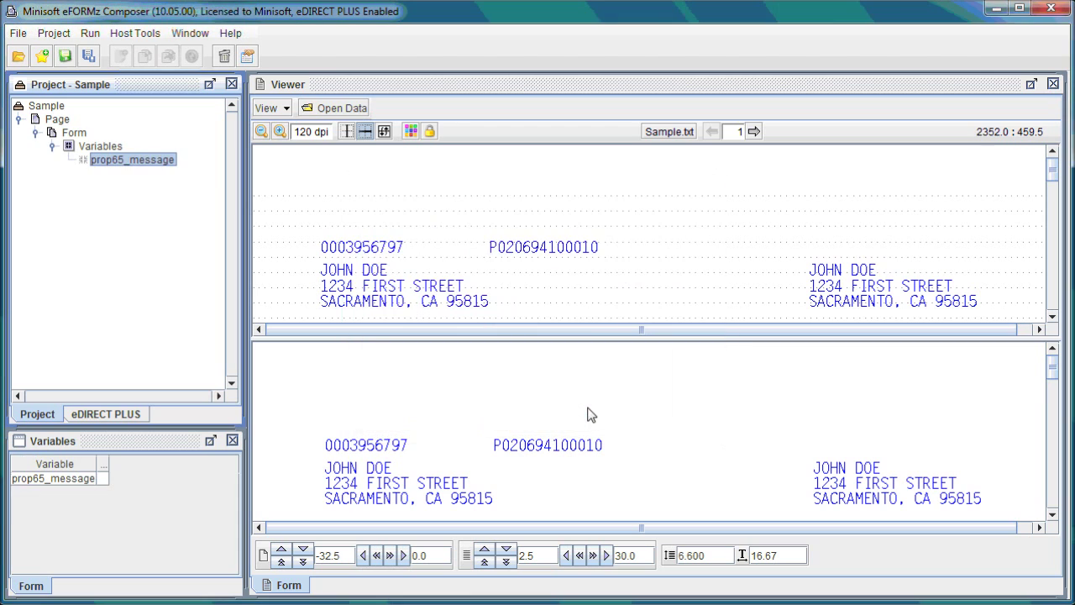
Add a Set Value function to prop65_message with the copied constant text starting "WARNING: This product contains chemicals known to".
right_click(115, 167)
mouse_move(189, 200)
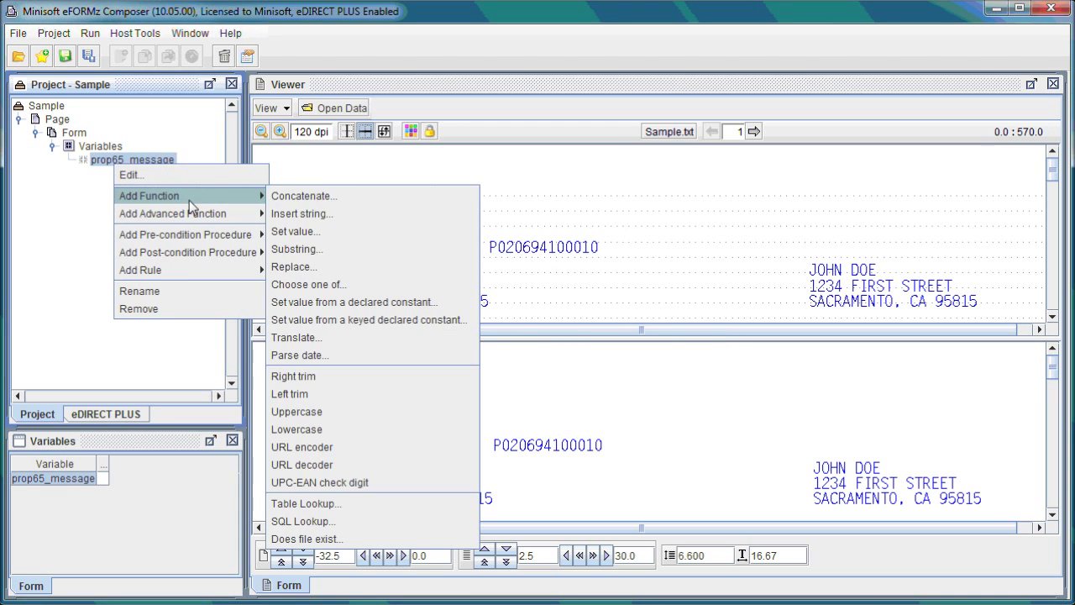
click(338, 232)
click(466, 242)
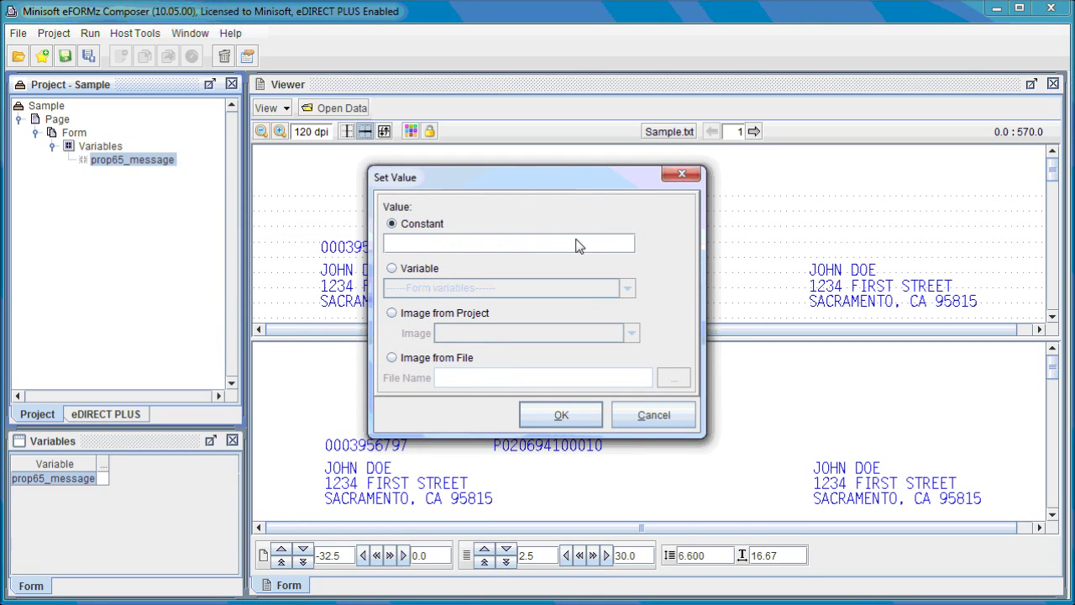
key(ctrl+v)
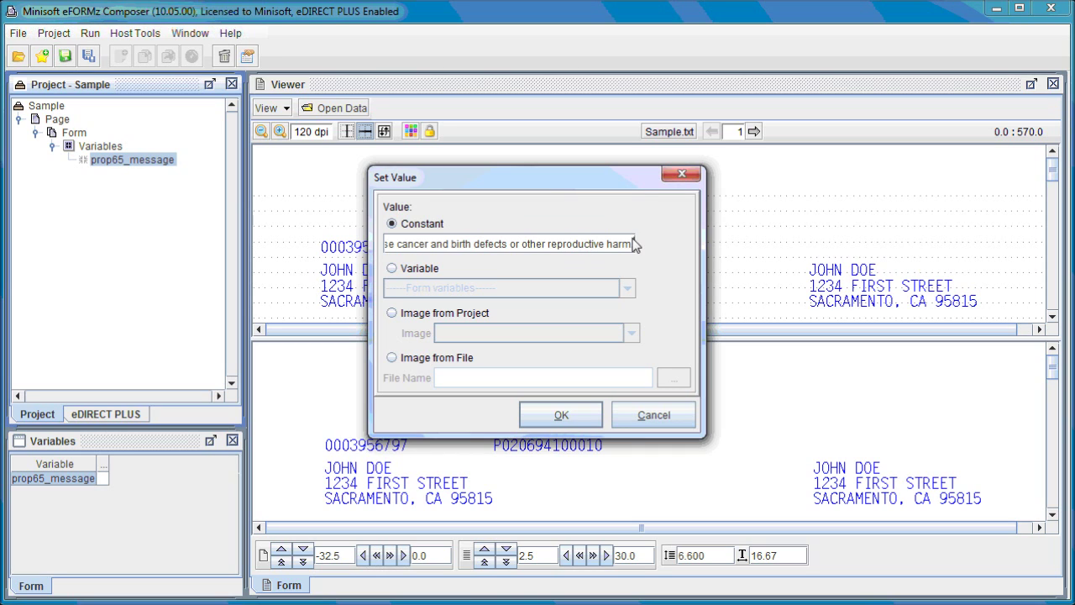
drag(634, 244, 323, 256)
click(461, 243)
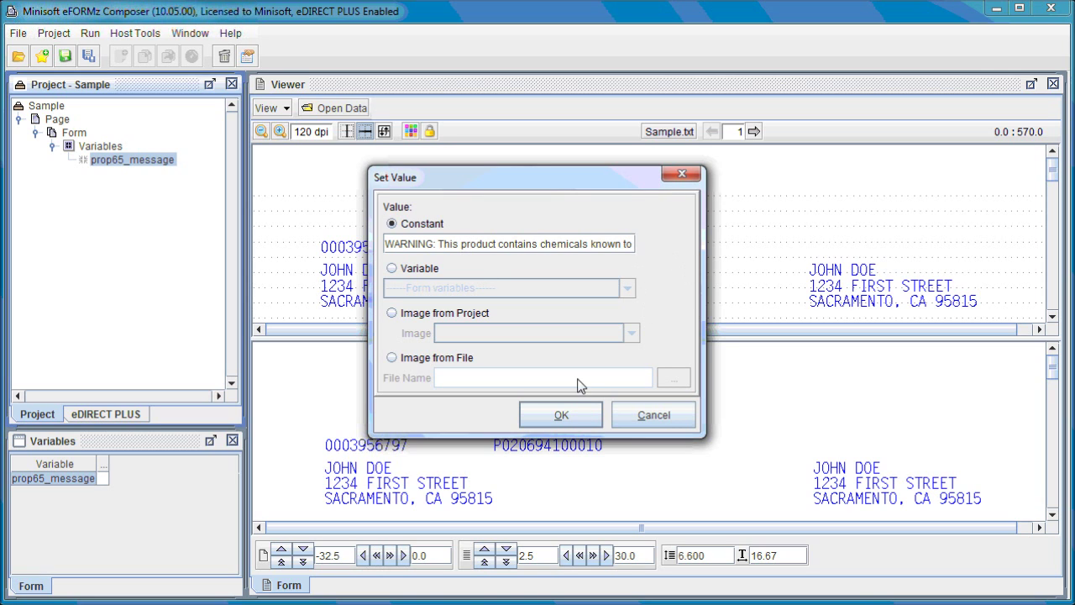
click(561, 413)
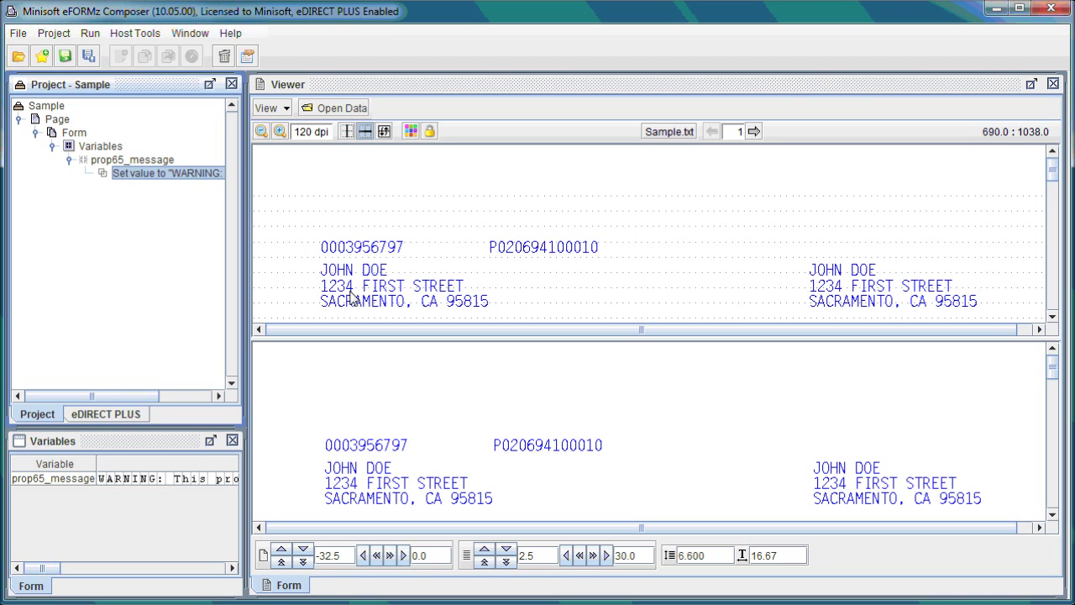
Add a variable named ca_search over the left address block, 58 characters repeated 5 times, with original data copied to output.
scroll(377, 269, down, 2)
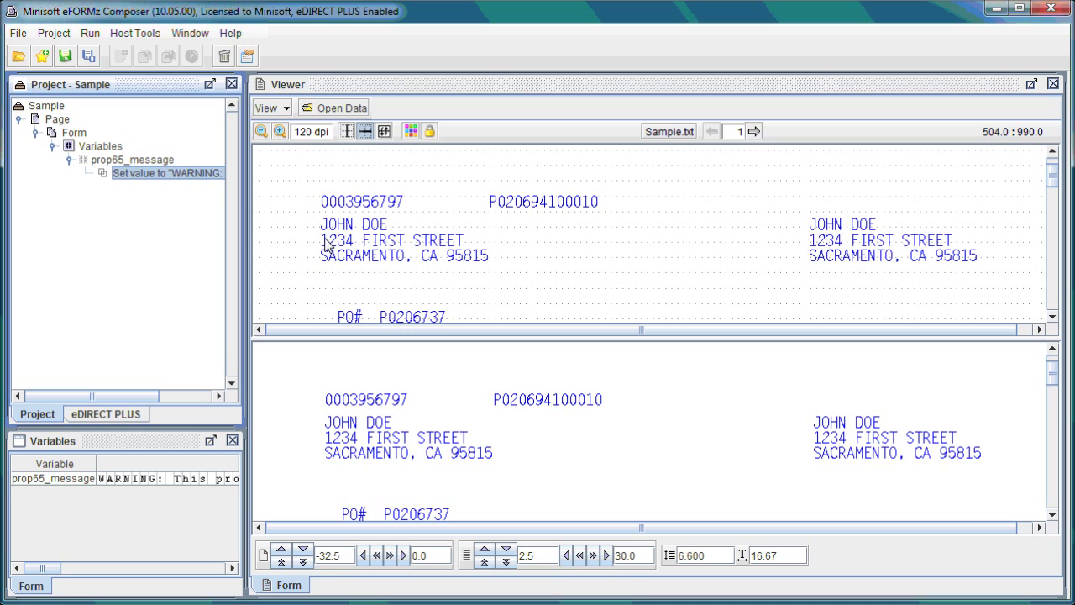
drag(331, 249, 648, 300)
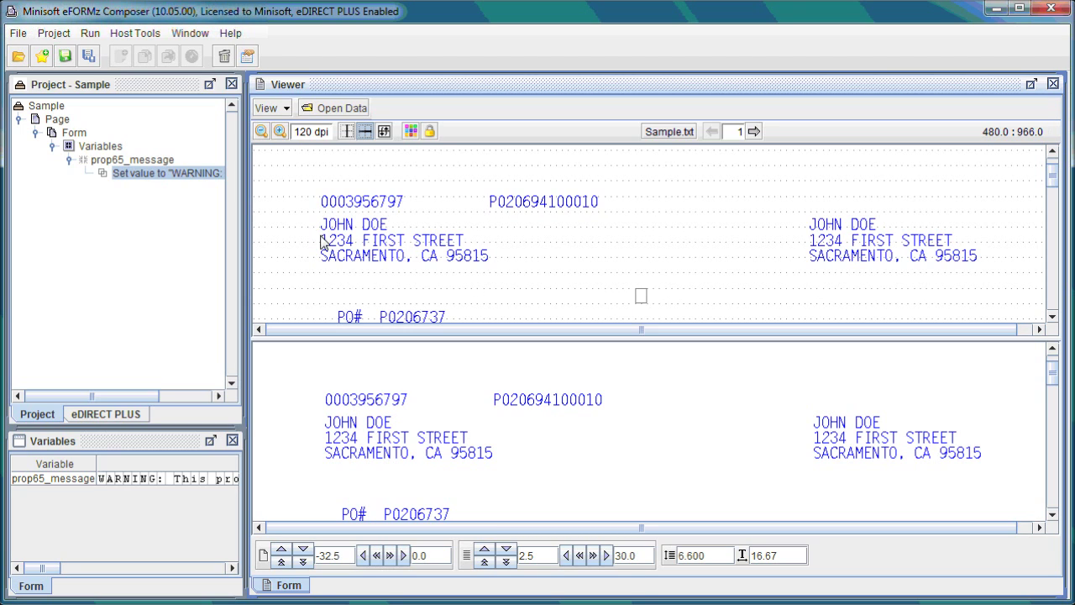
drag(320, 226, 626, 298)
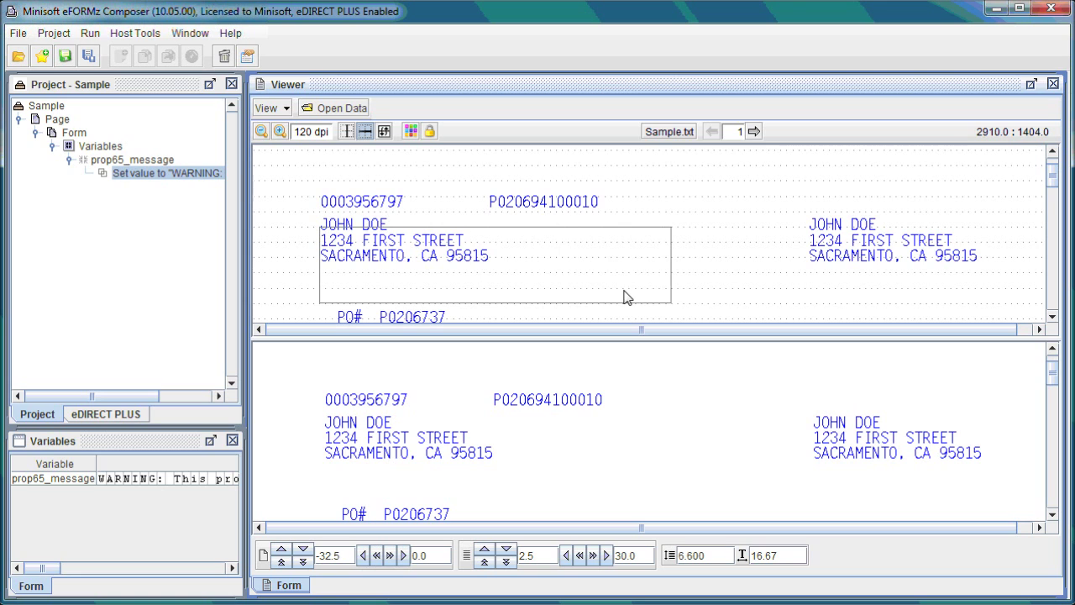
right_click(494, 244)
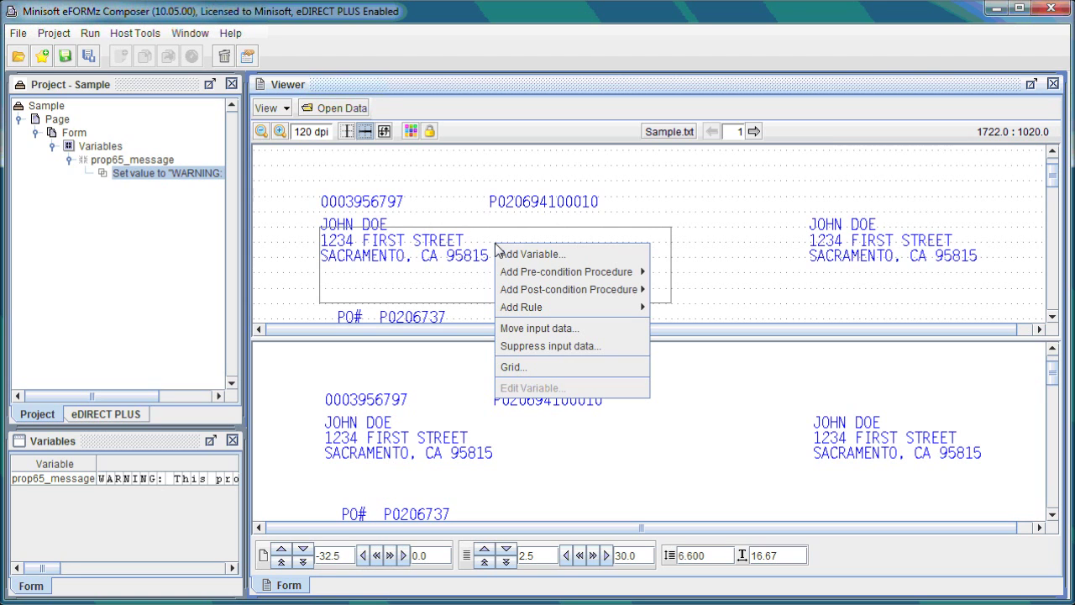
click(540, 253)
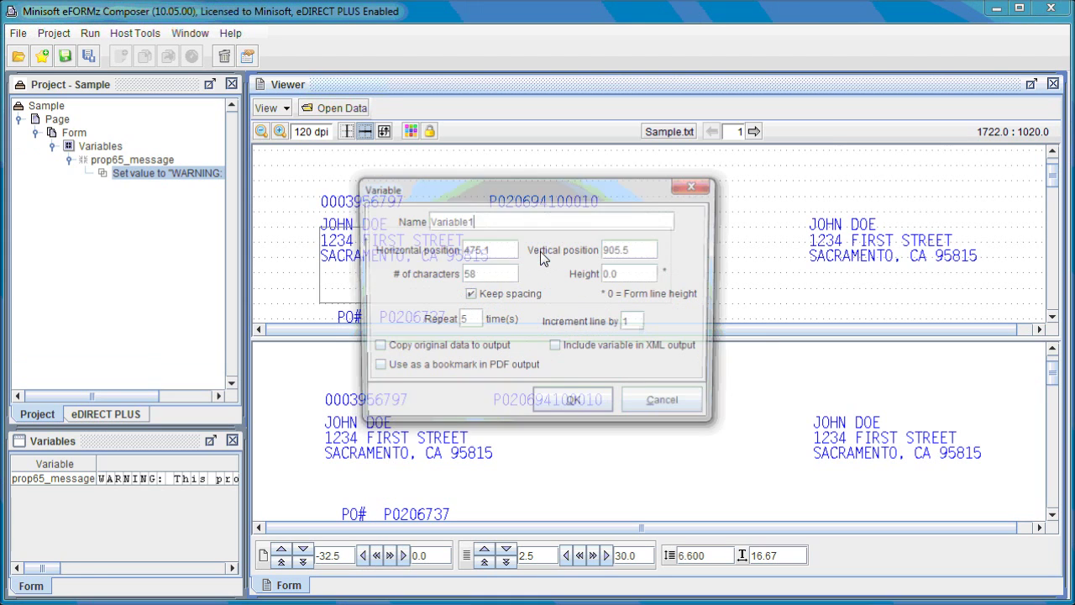
click(465, 354)
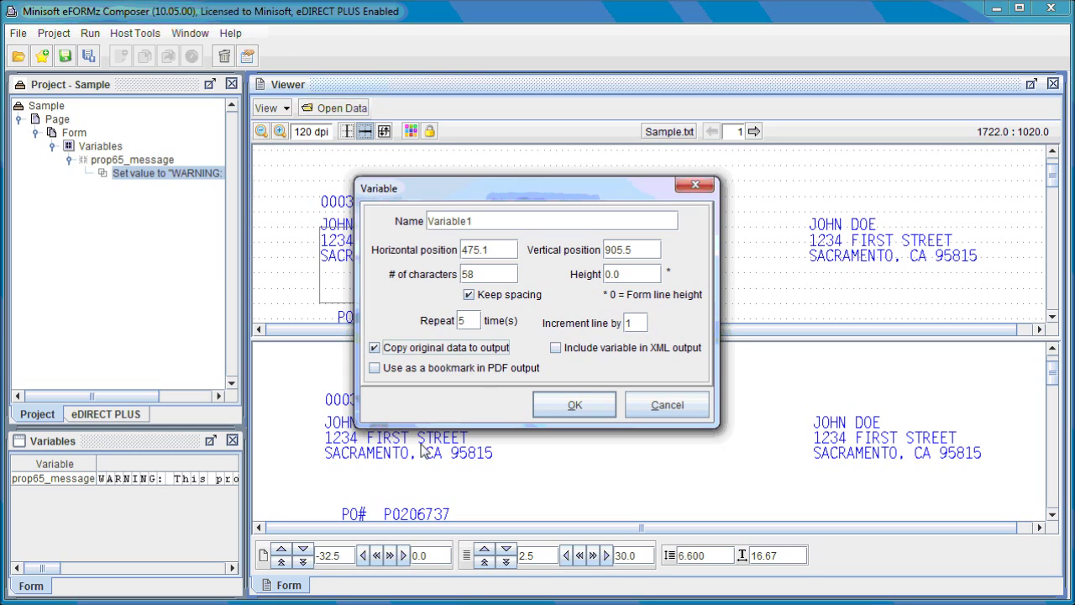
click(515, 224)
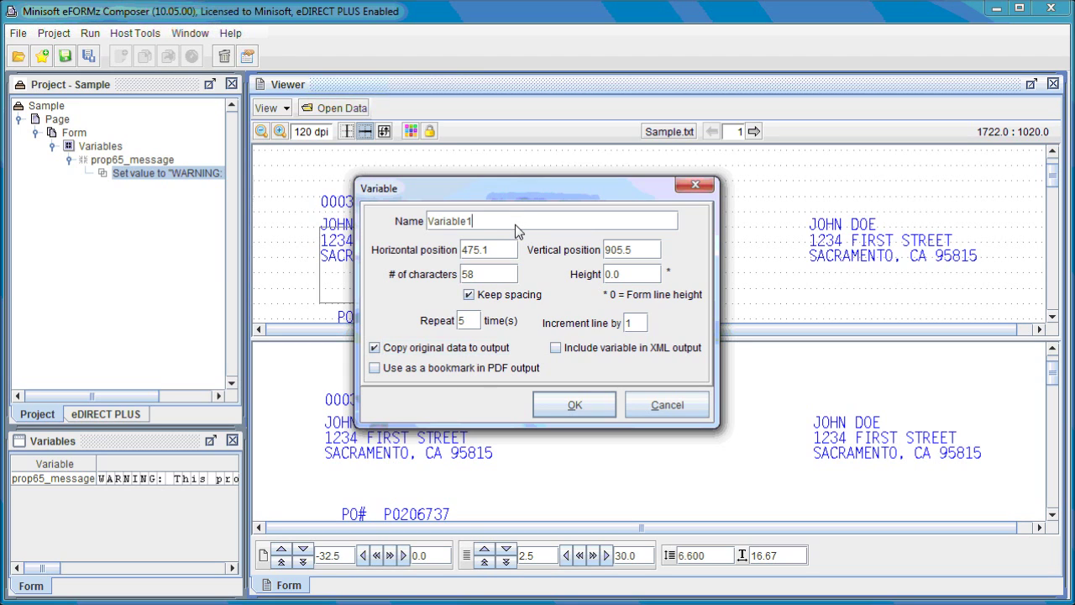
key(ctrl+a)
text(ca_sea)
click(586, 405)
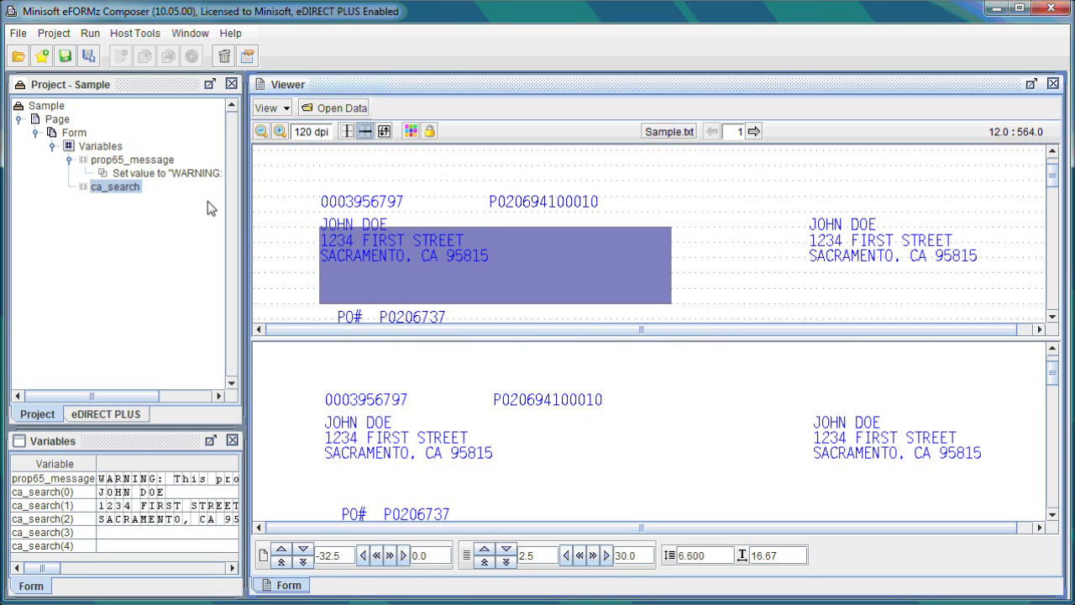
Add a Bulk Concatenate advanced function to ca_search using the ca_search variable, and check the concatenated values.
right_click(111, 195)
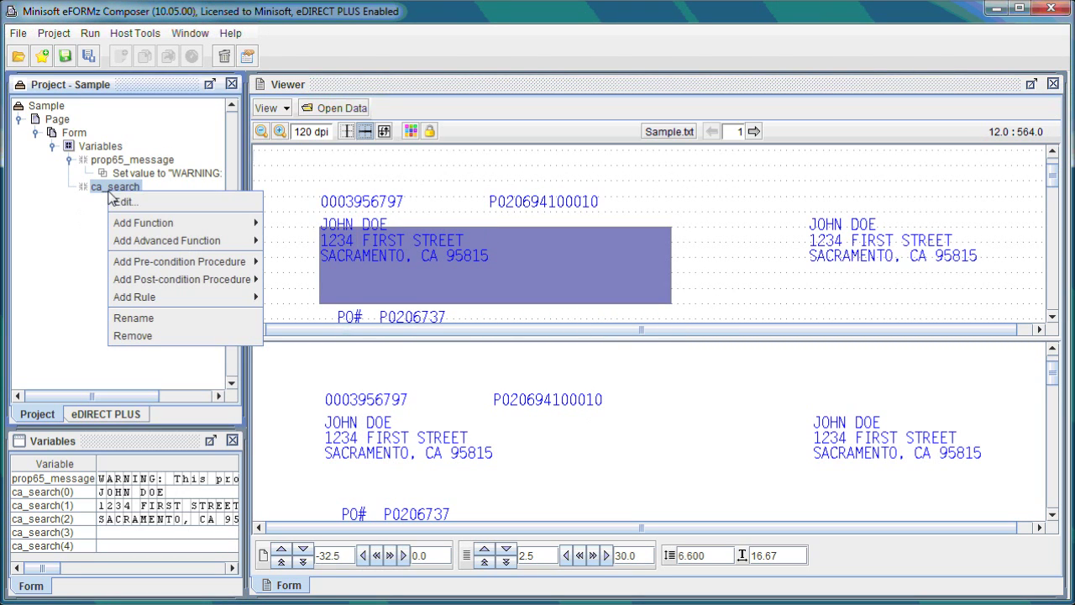
mouse_move(189, 241)
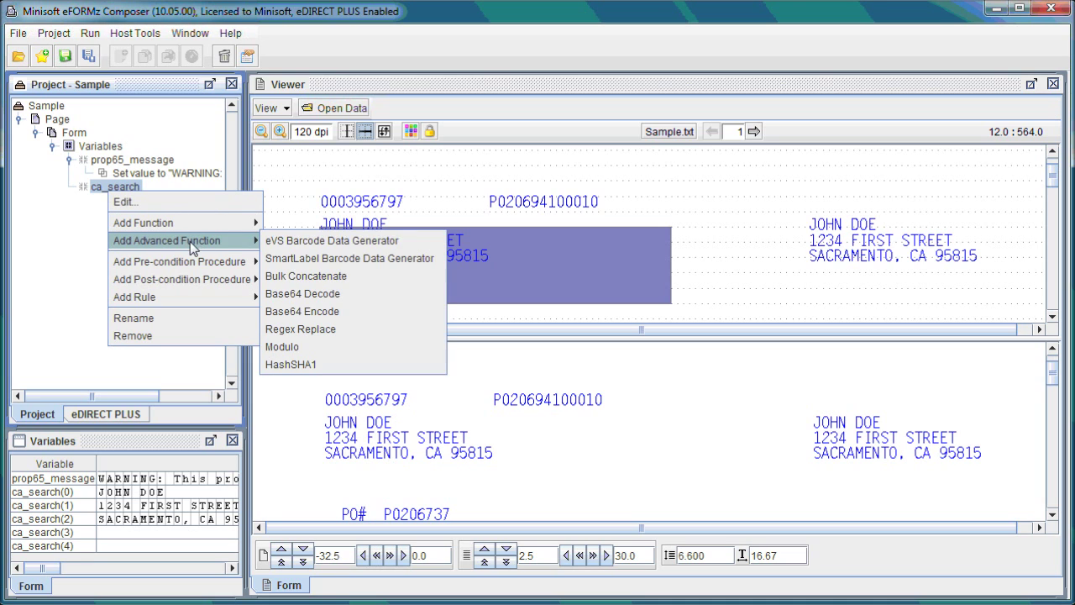
click(370, 277)
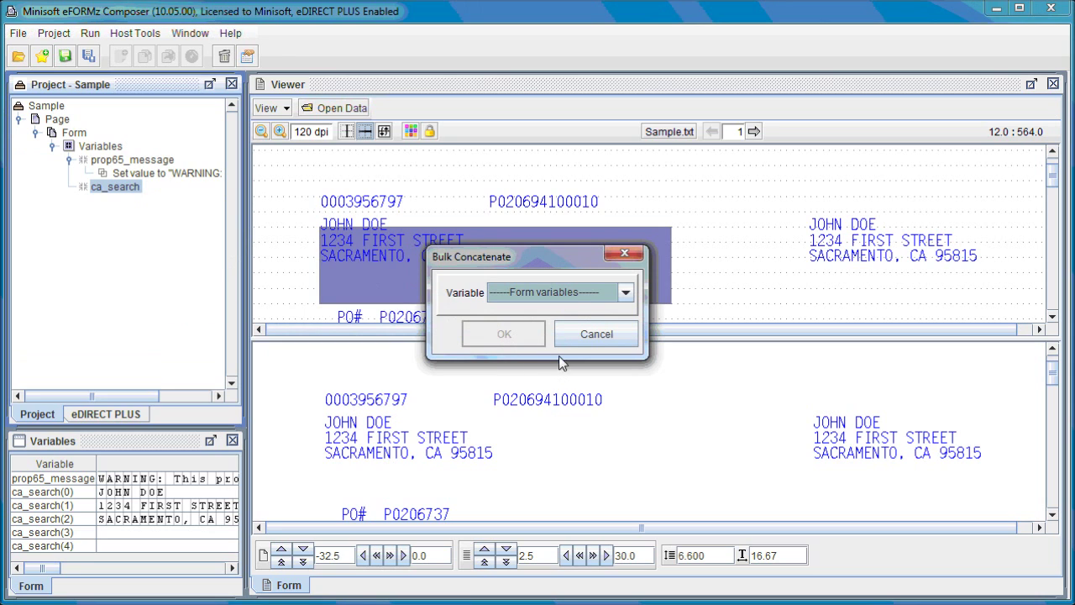
click(572, 300)
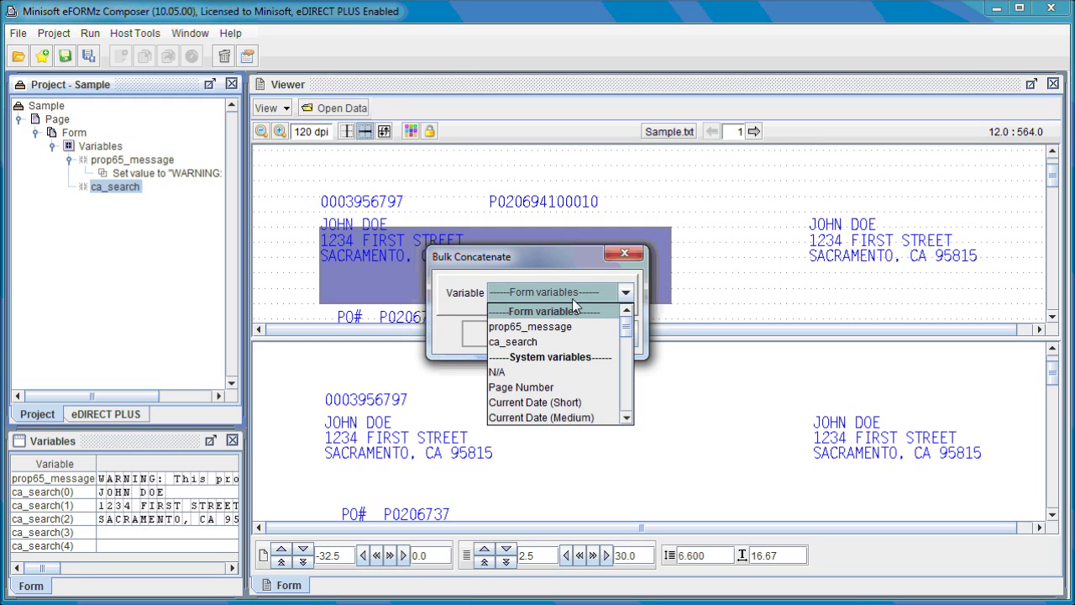
click(538, 342)
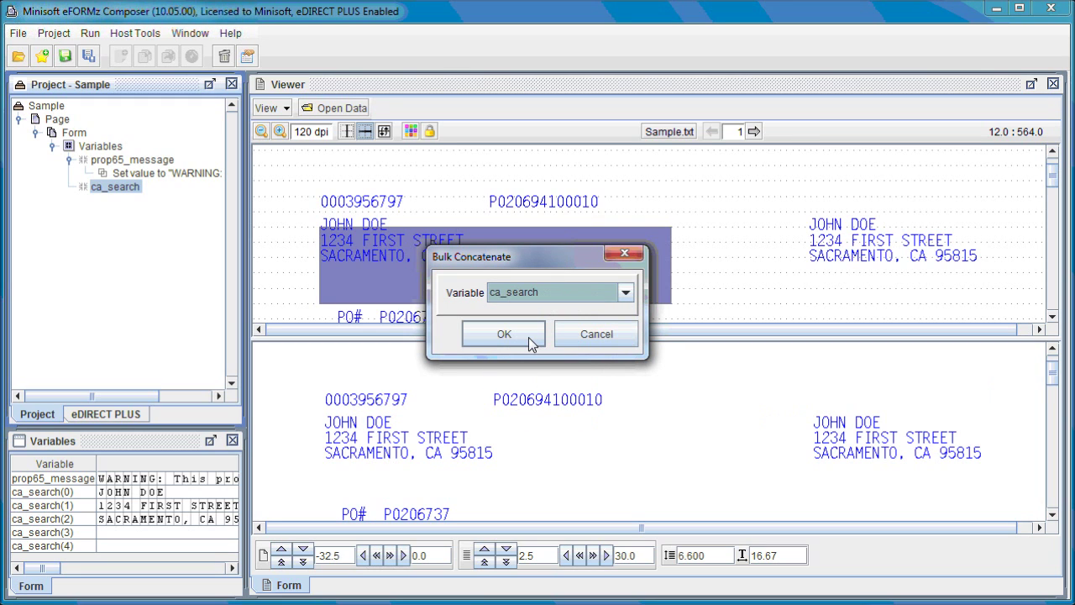
click(516, 333)
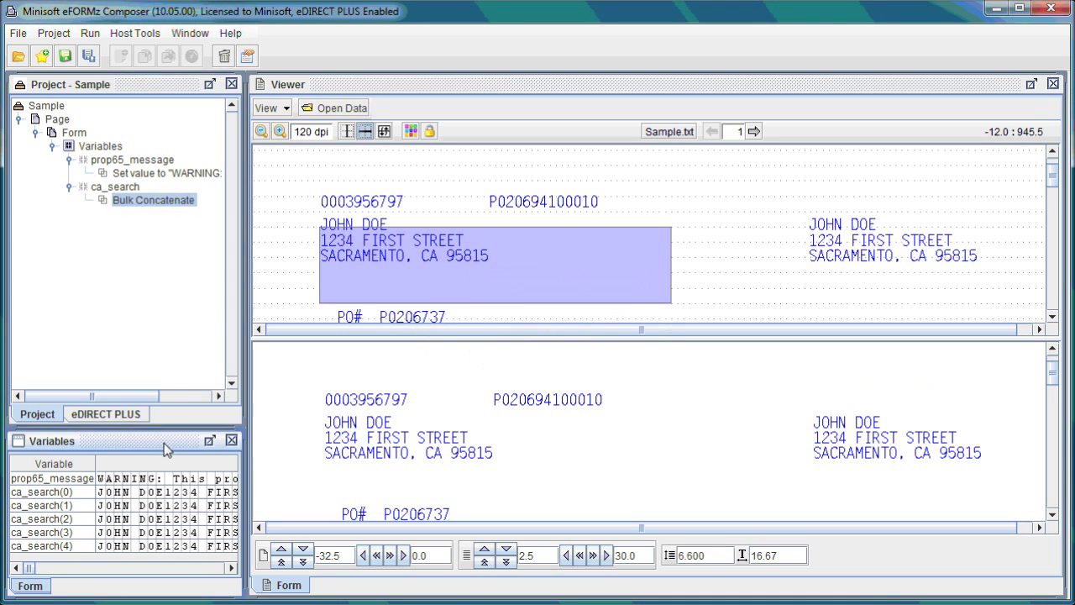
drag(32, 568, 44, 569)
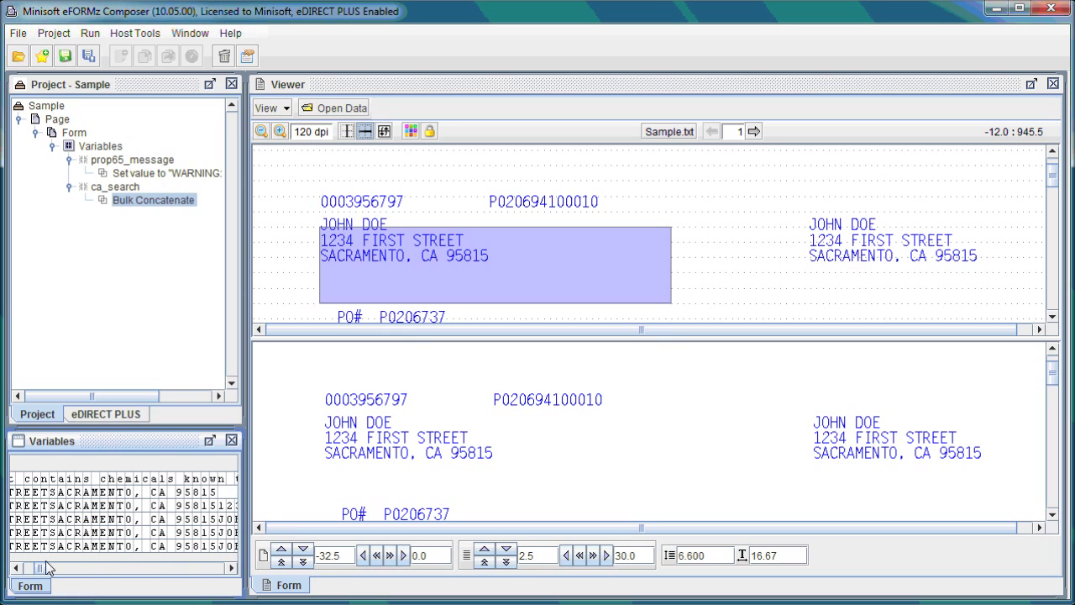
drag(44, 570, 31, 569)
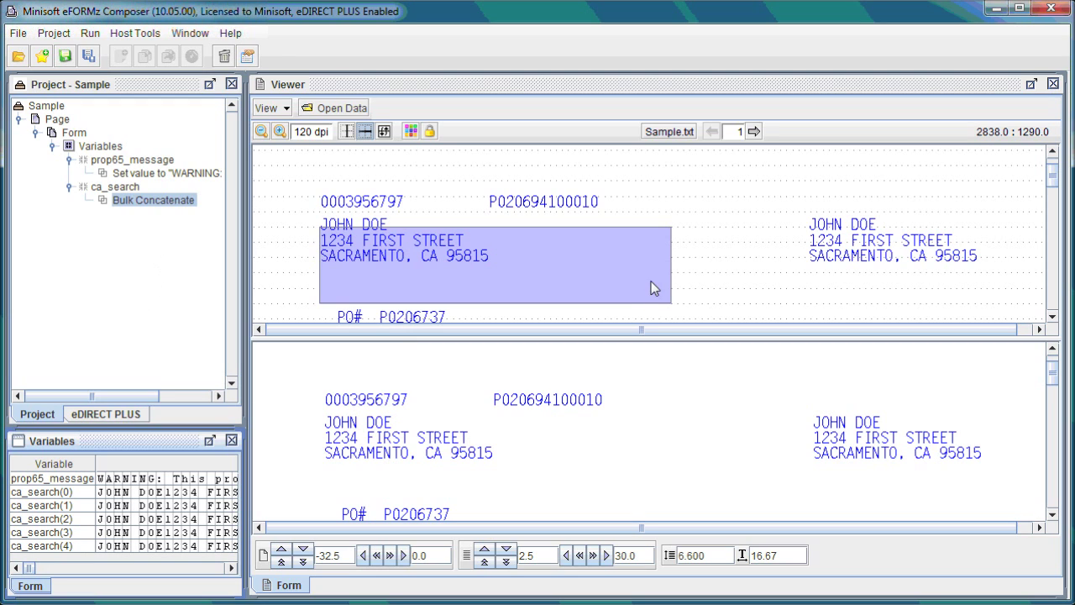
Add a Place Text rule using prop65_message above the address data and move the placed text to the form's left edge.
scroll(748, 404, up, 1)
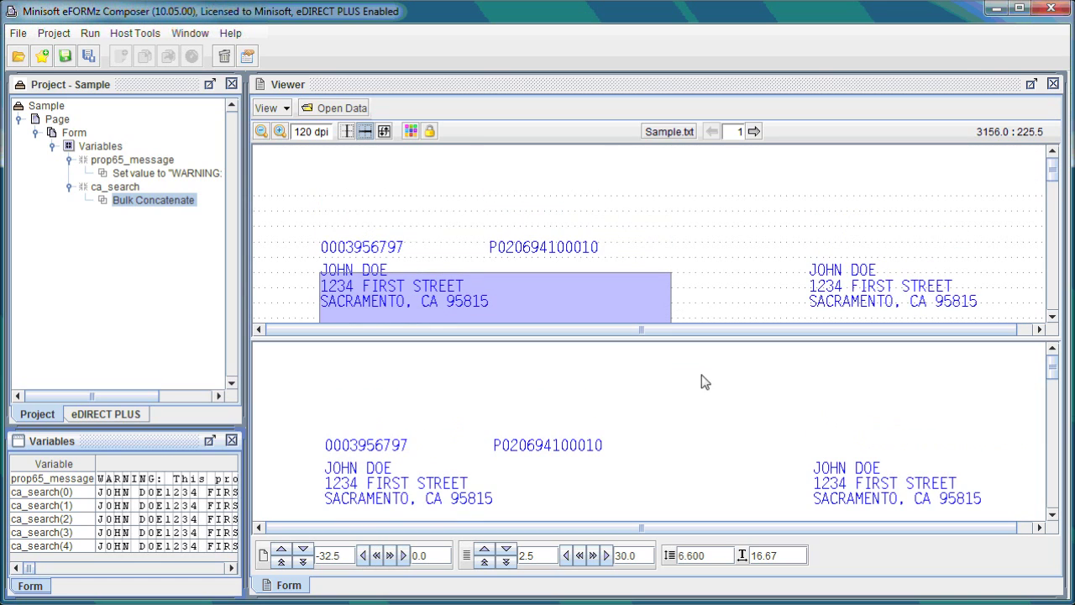
right_click(615, 385)
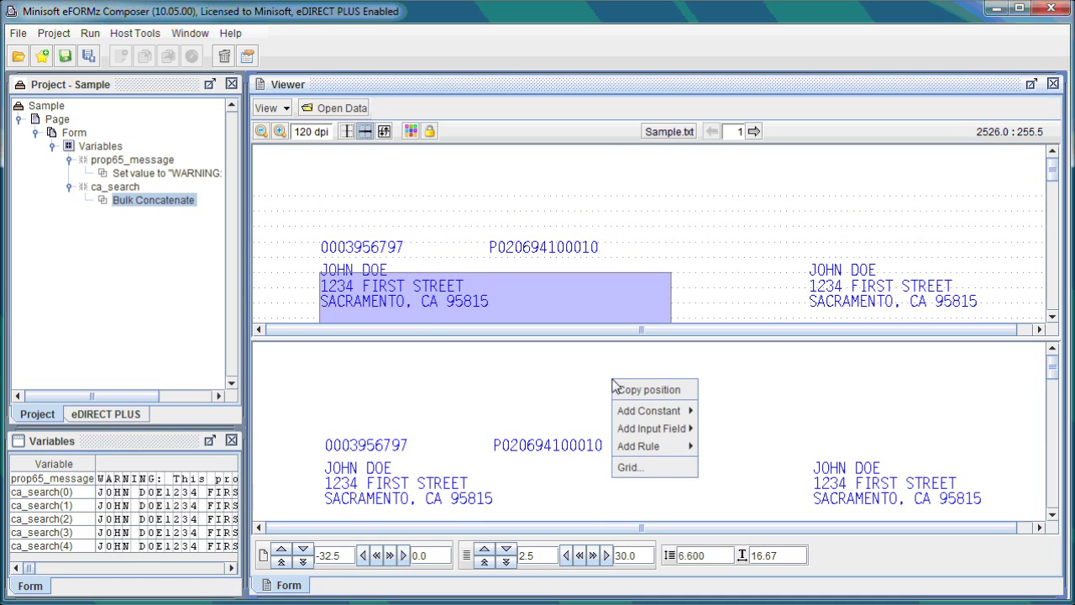
mouse_move(661, 448)
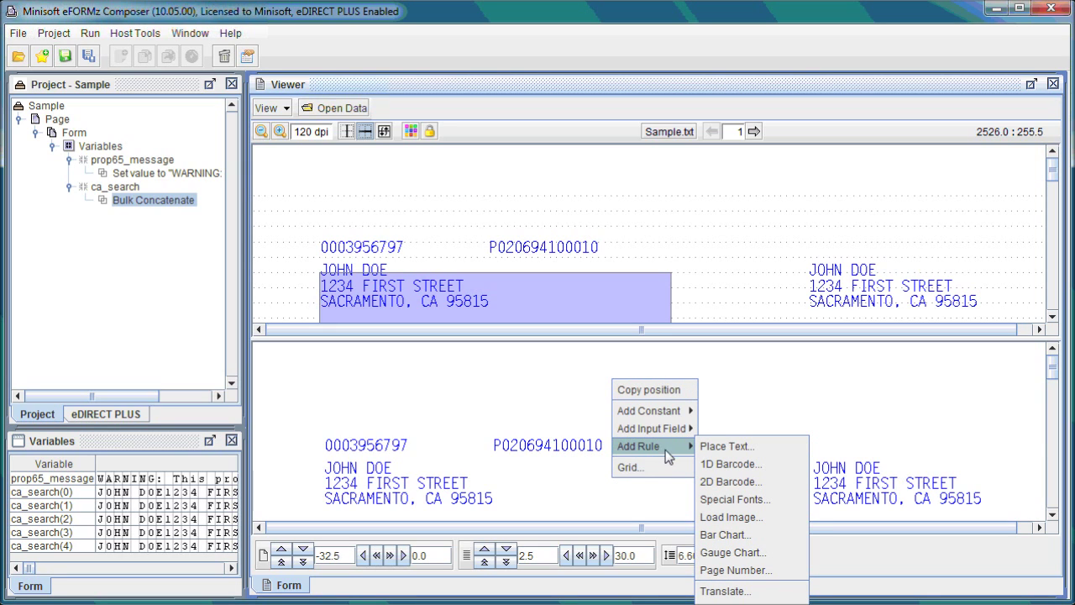
click(764, 446)
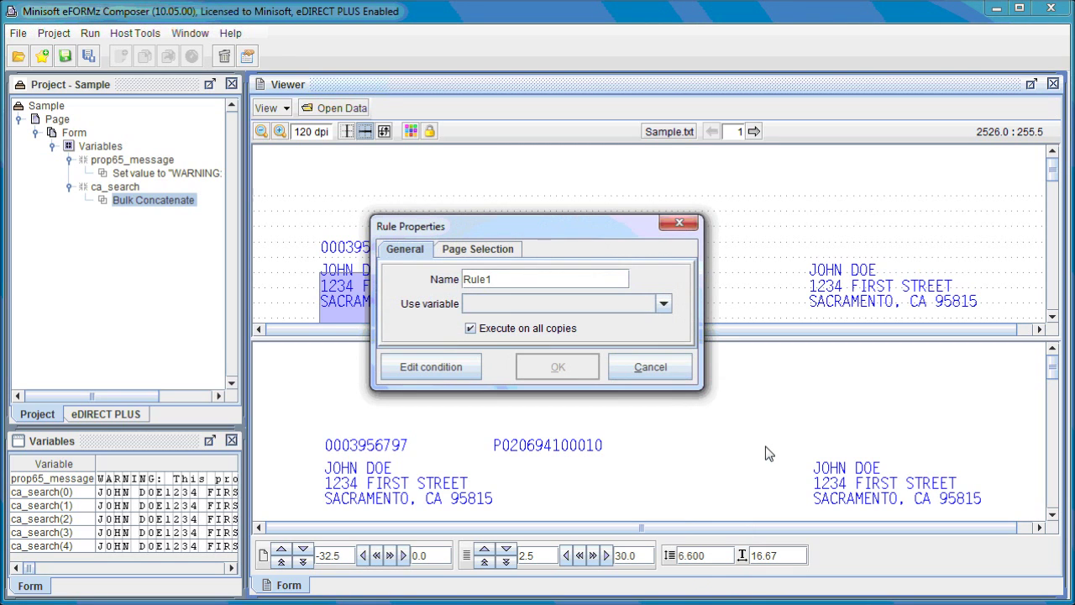
click(610, 312)
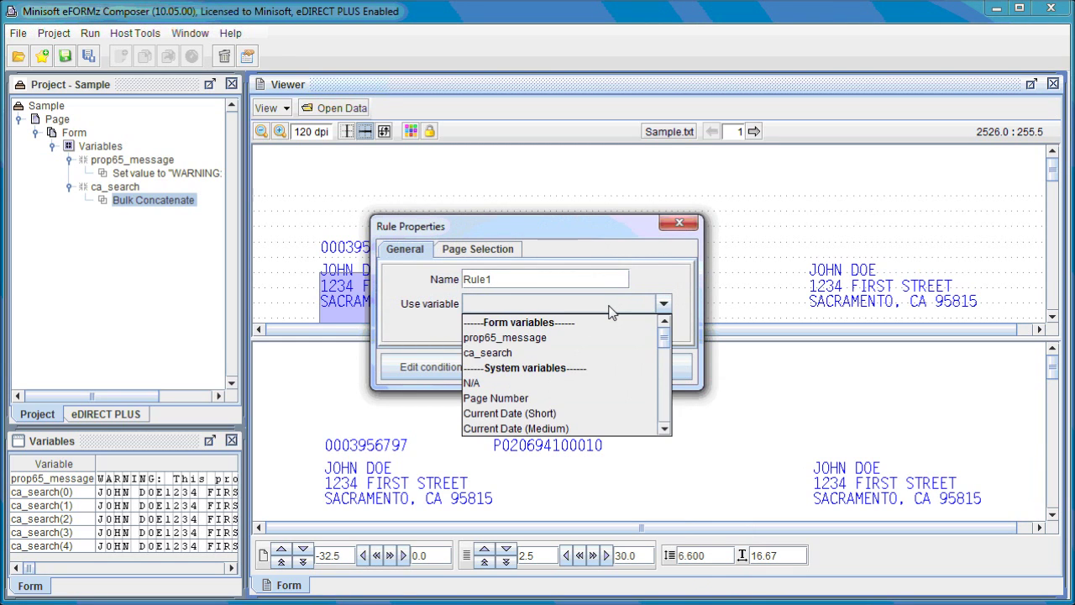
click(568, 339)
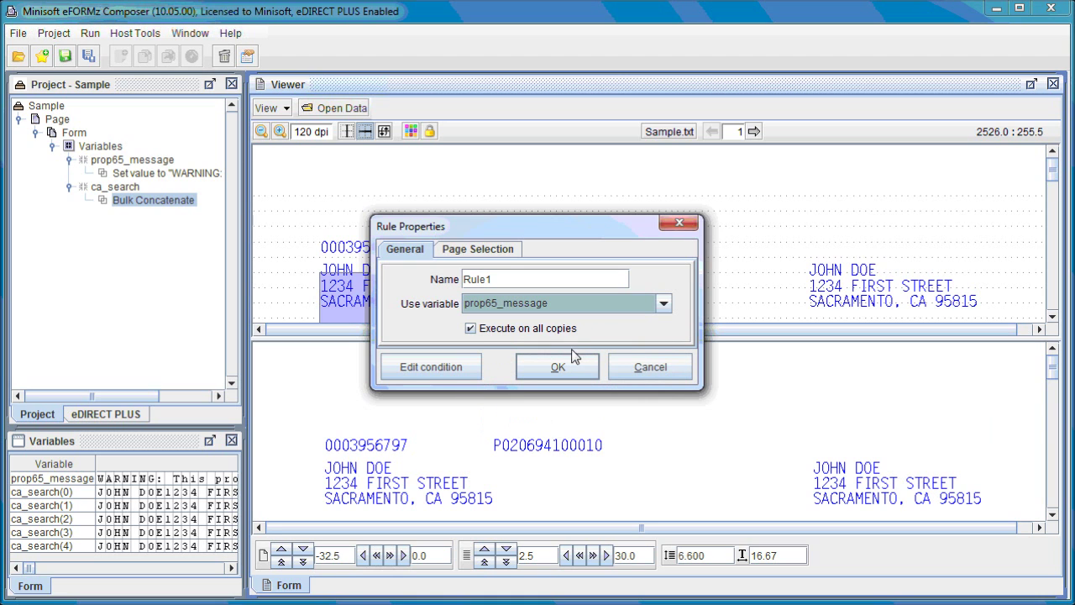
click(559, 367)
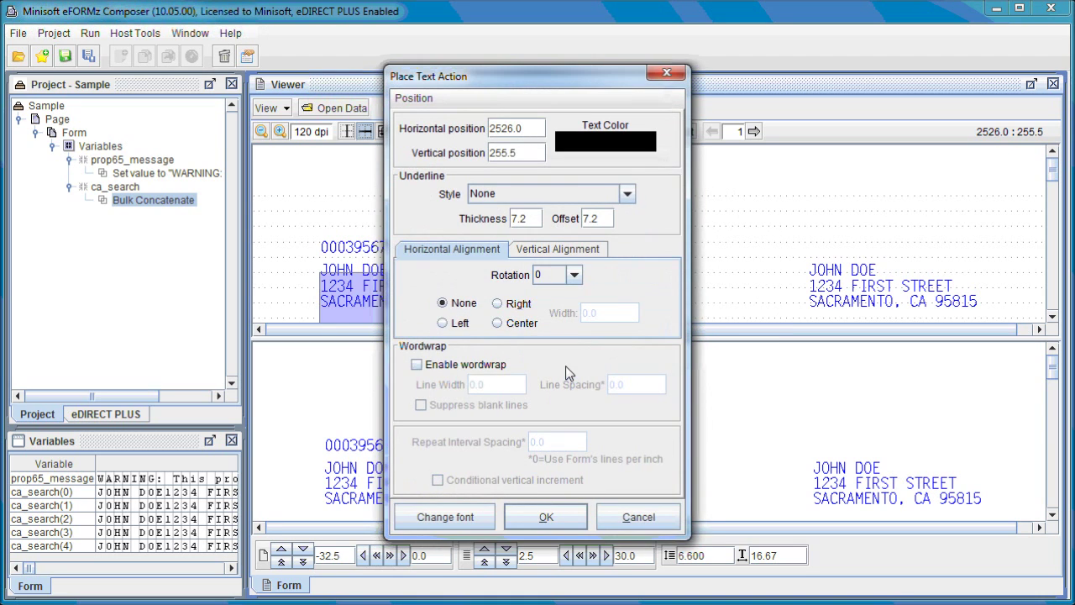
click(546, 517)
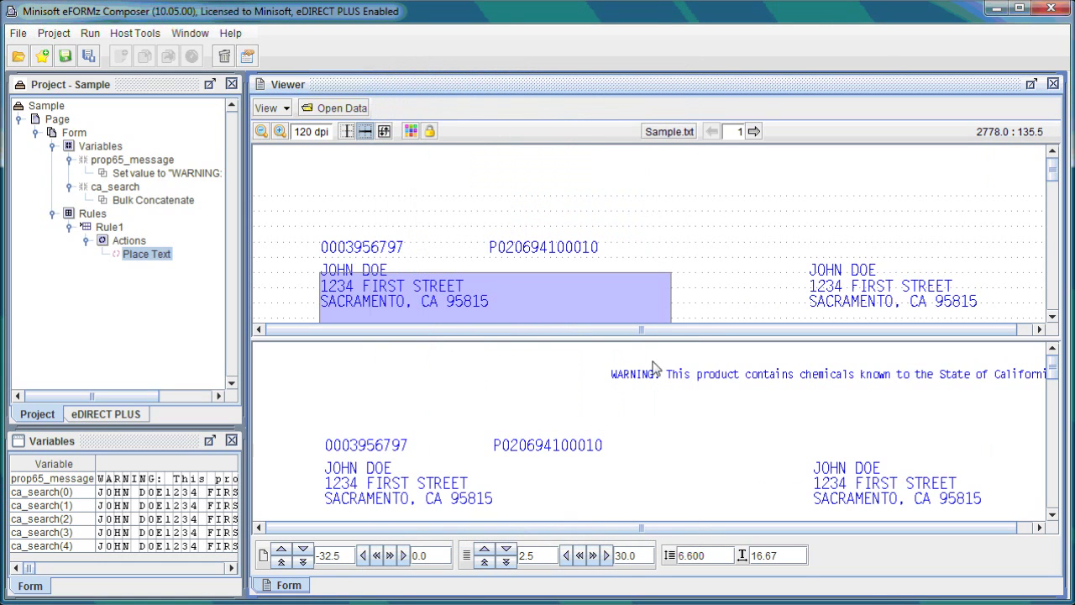
drag(643, 383, 295, 395)
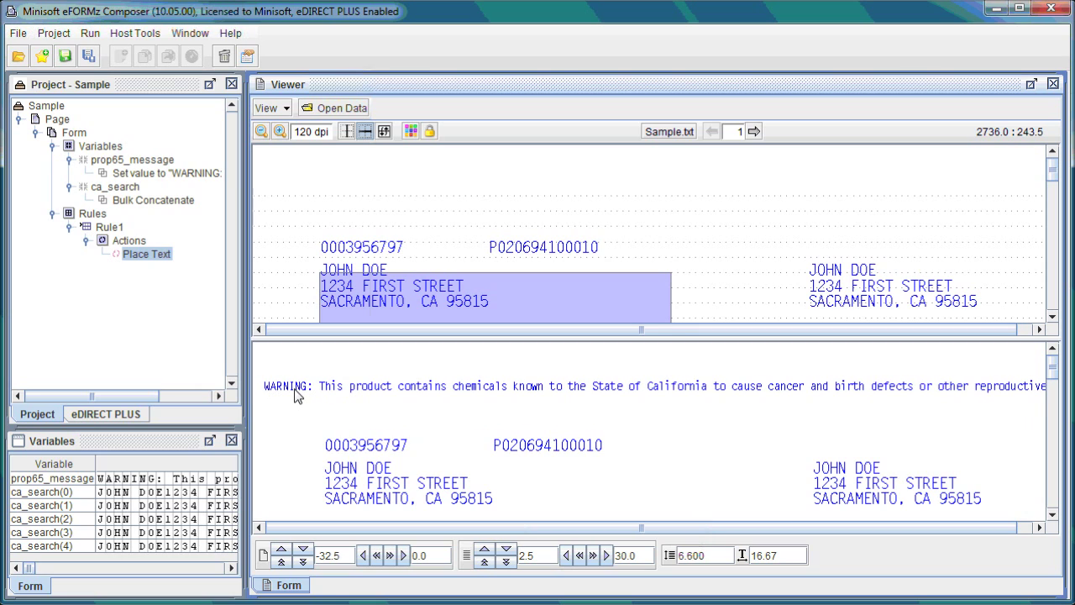
Enable wordwrap on the placed warning text with a line width of 2000, leaving its font as is.
right_click(381, 392)
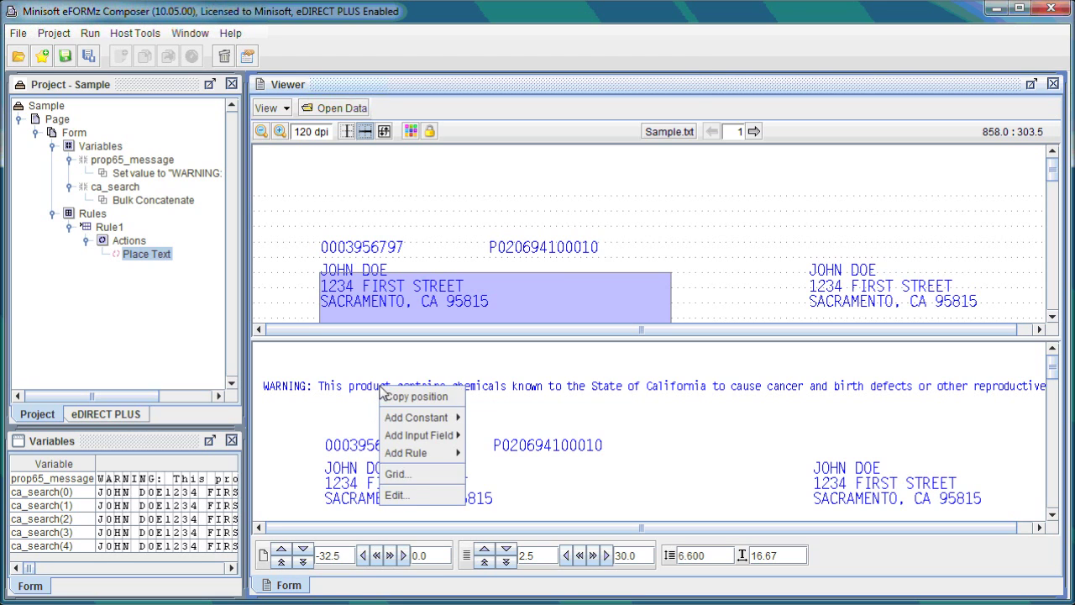
click(403, 494)
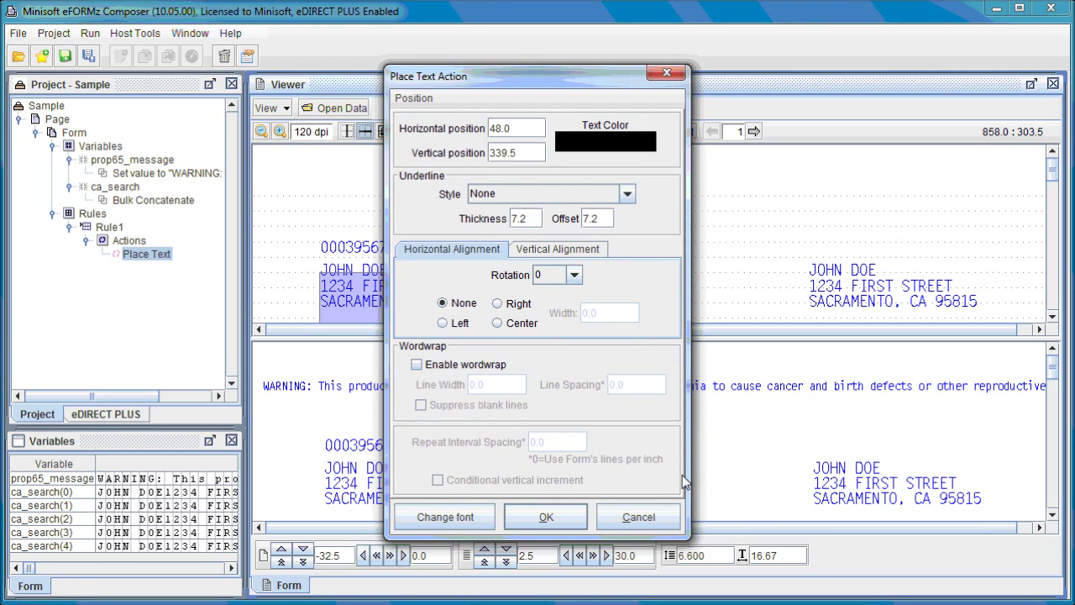
click(465, 519)
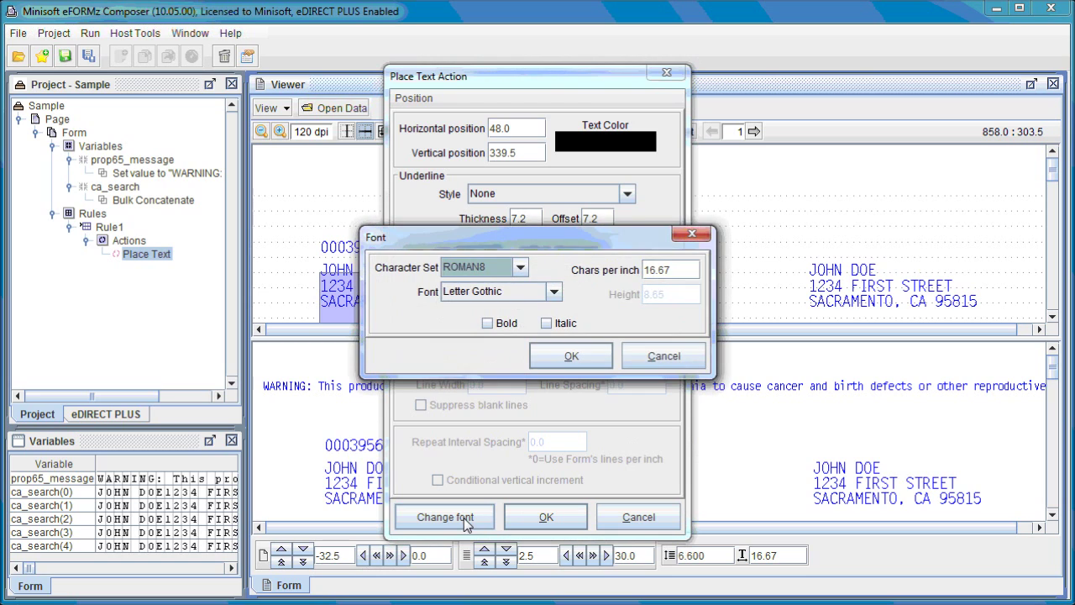
click(661, 357)
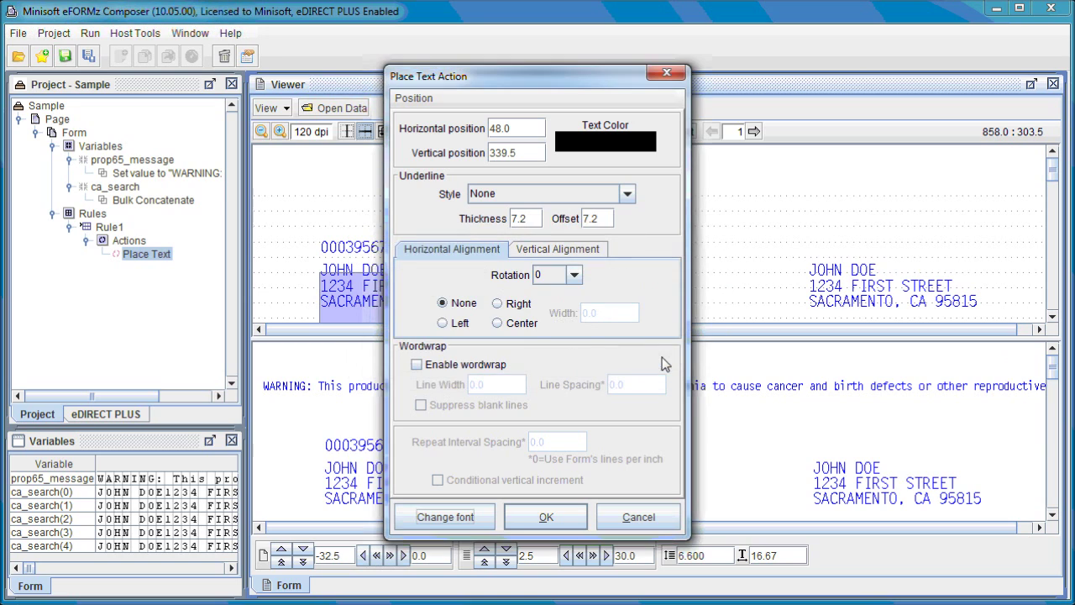
click(417, 364)
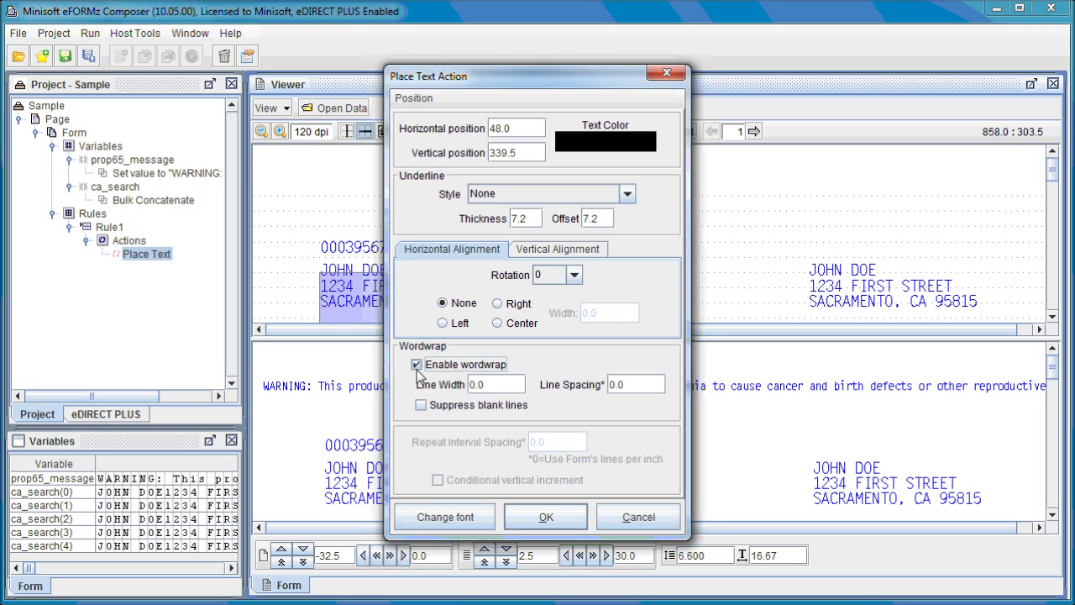
click(476, 385)
text(200)
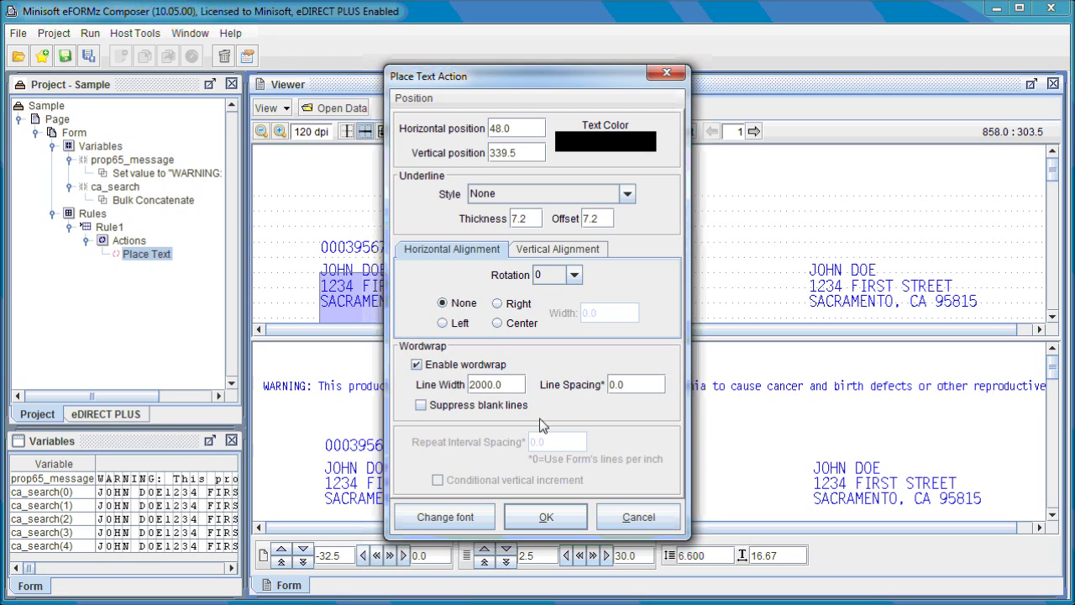
click(541, 518)
Move the wrapped warning message above the right-hand address block and check its placement on page 2 of the data.
drag(504, 405, 924, 394)
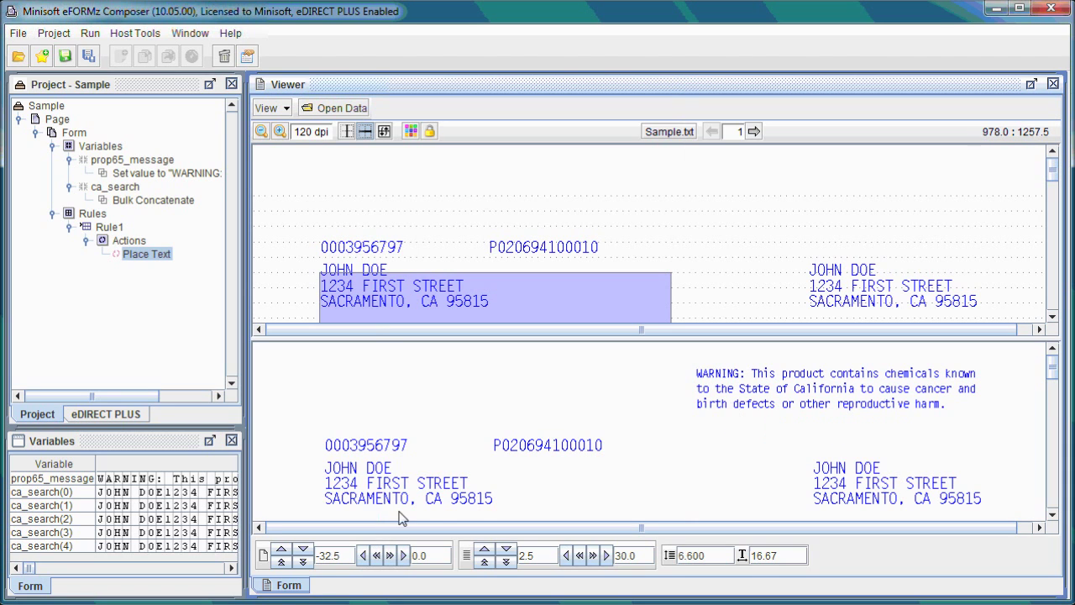
click(753, 132)
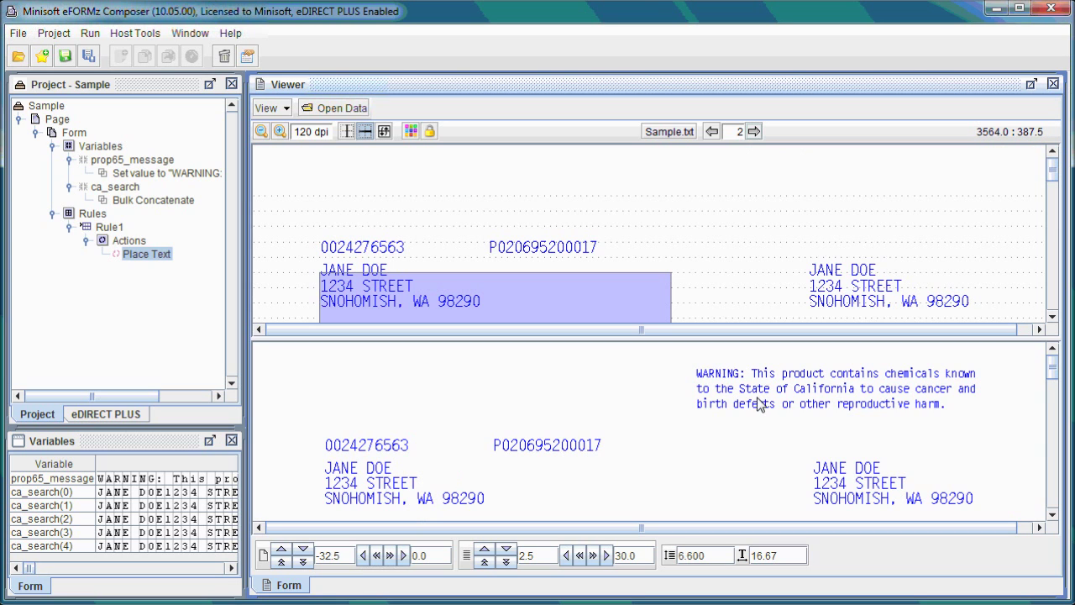
click(713, 132)
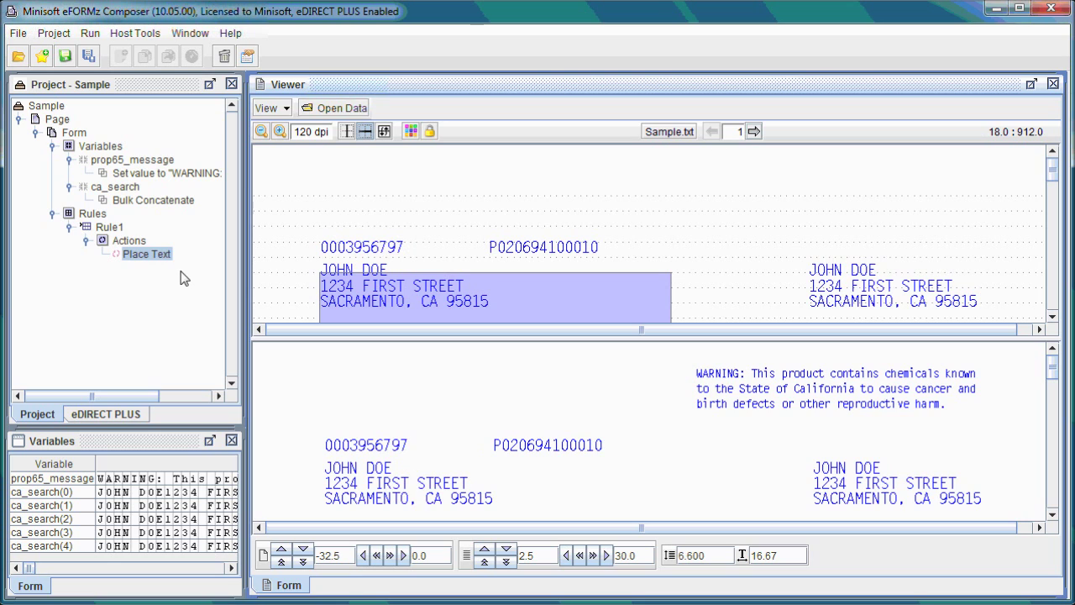
Add an AND condition to Rule1 that ca_search contains the constant ", CA", and check the warning on page 2.
right_click(119, 229)
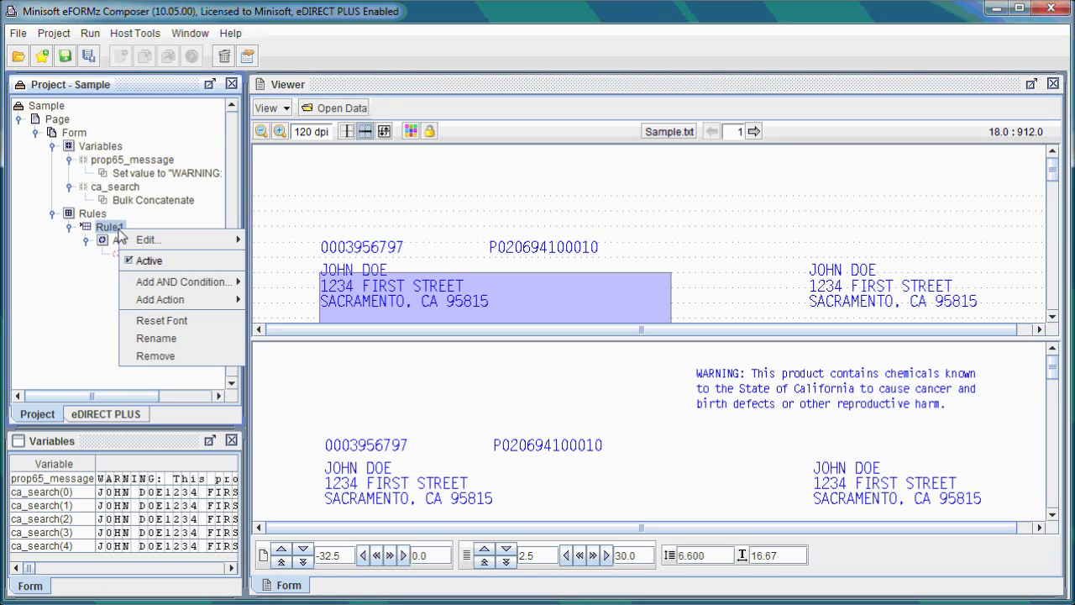
mouse_move(193, 288)
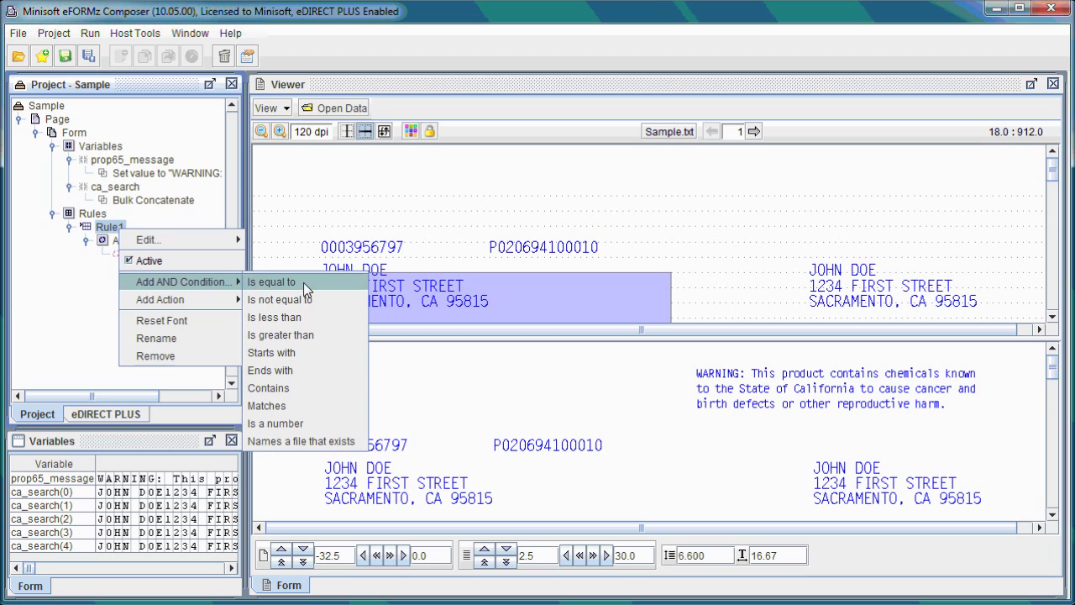
click(298, 388)
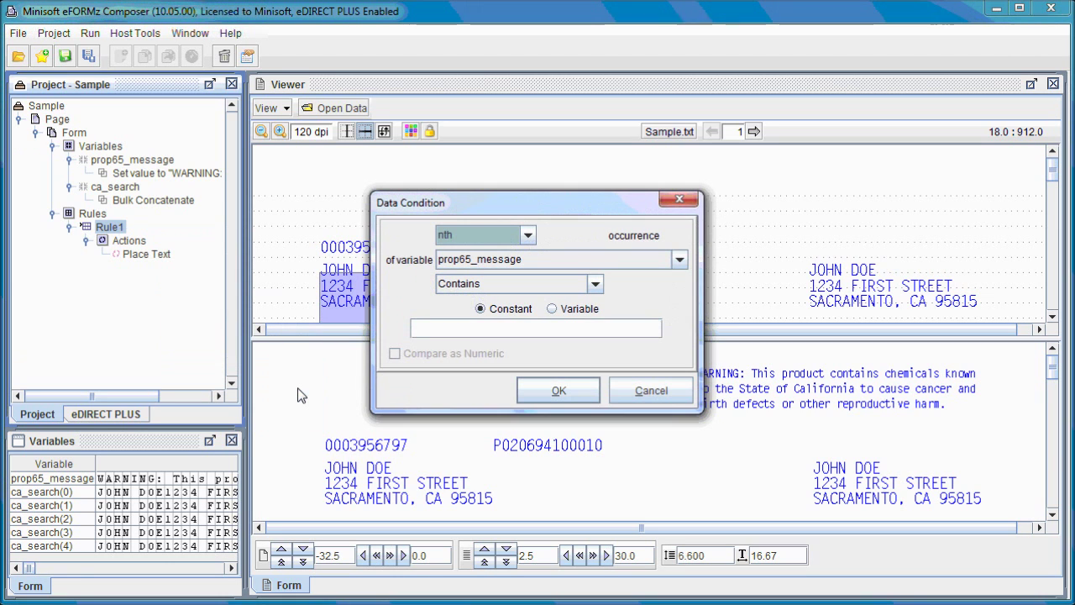
click(542, 262)
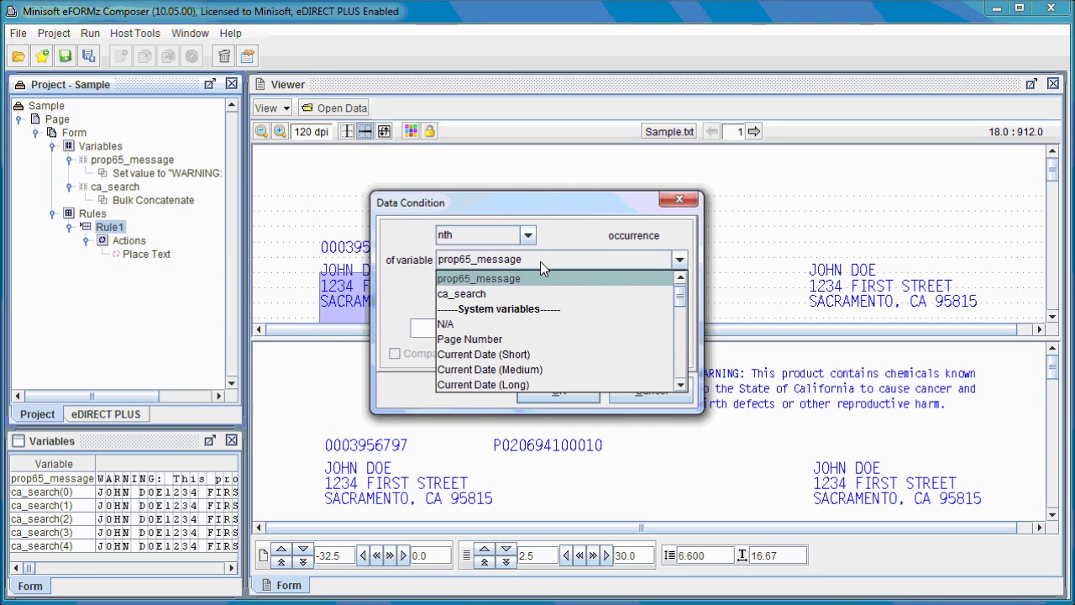
click(510, 291)
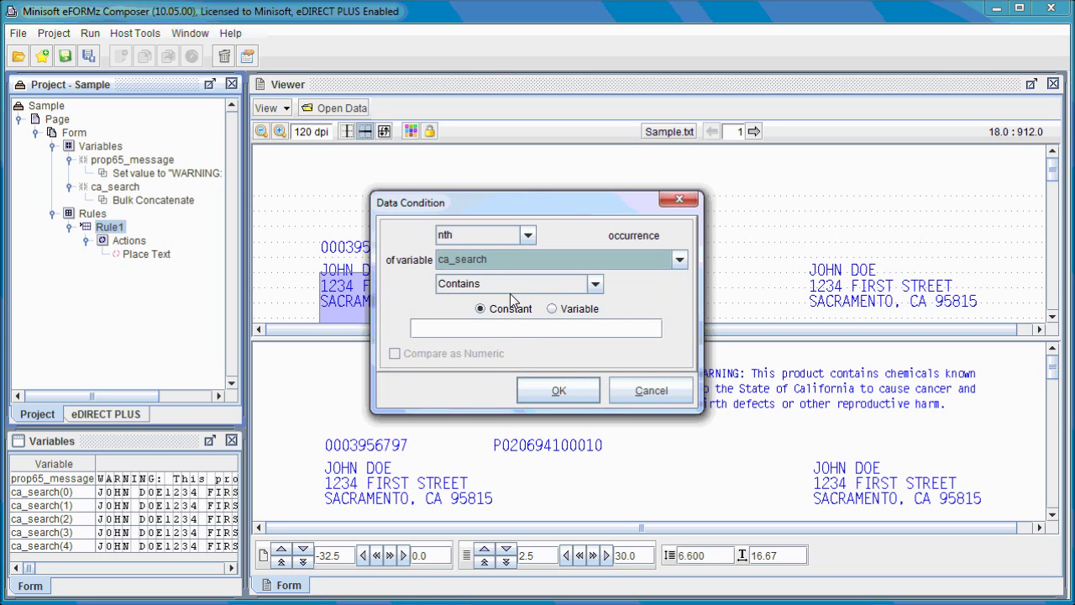
click(543, 334)
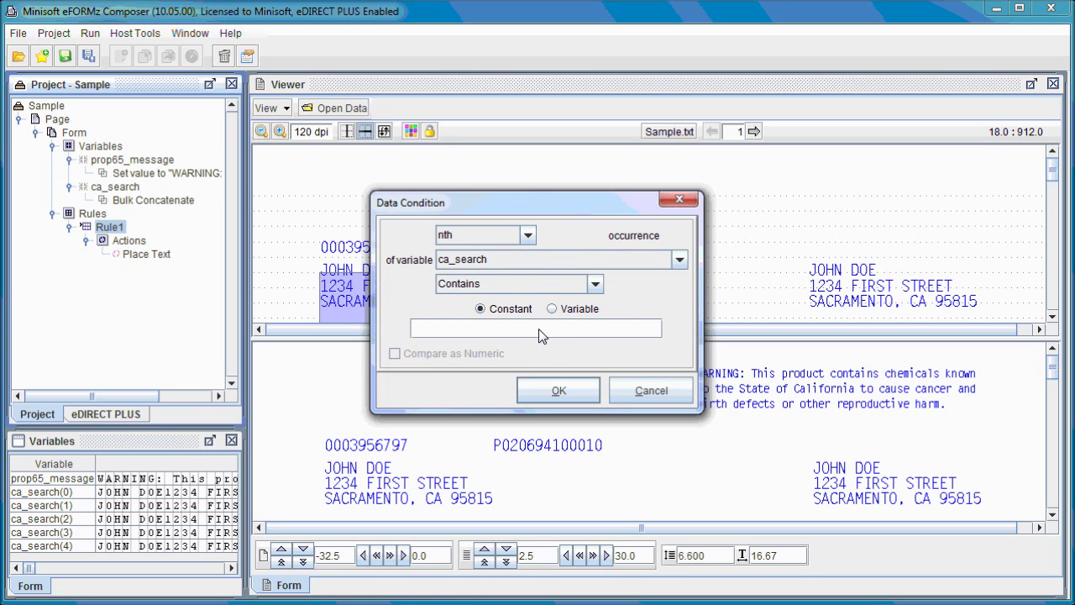
text(,)
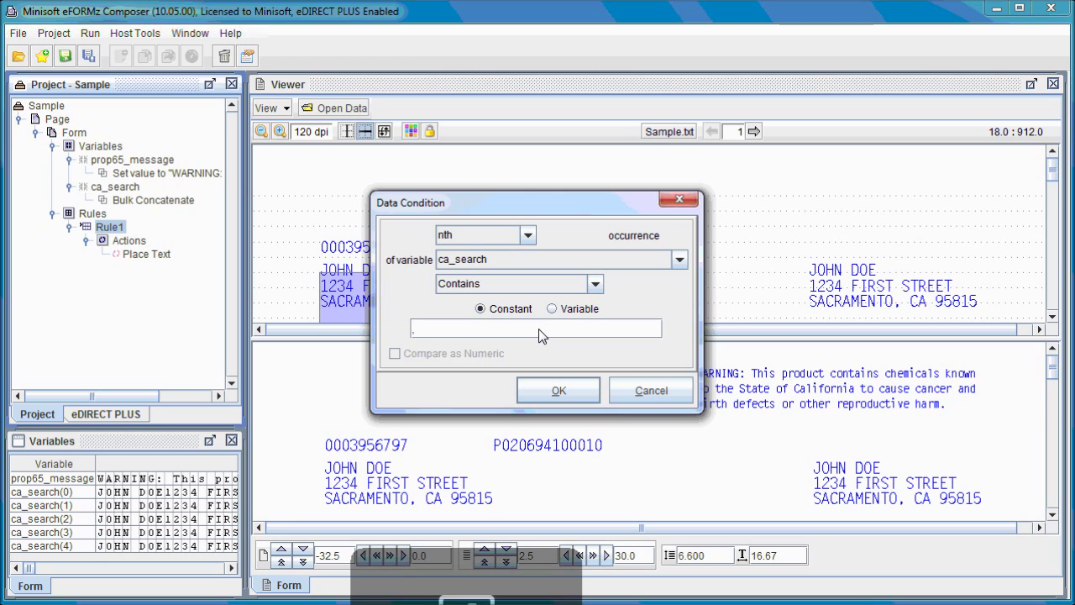
text( CA)
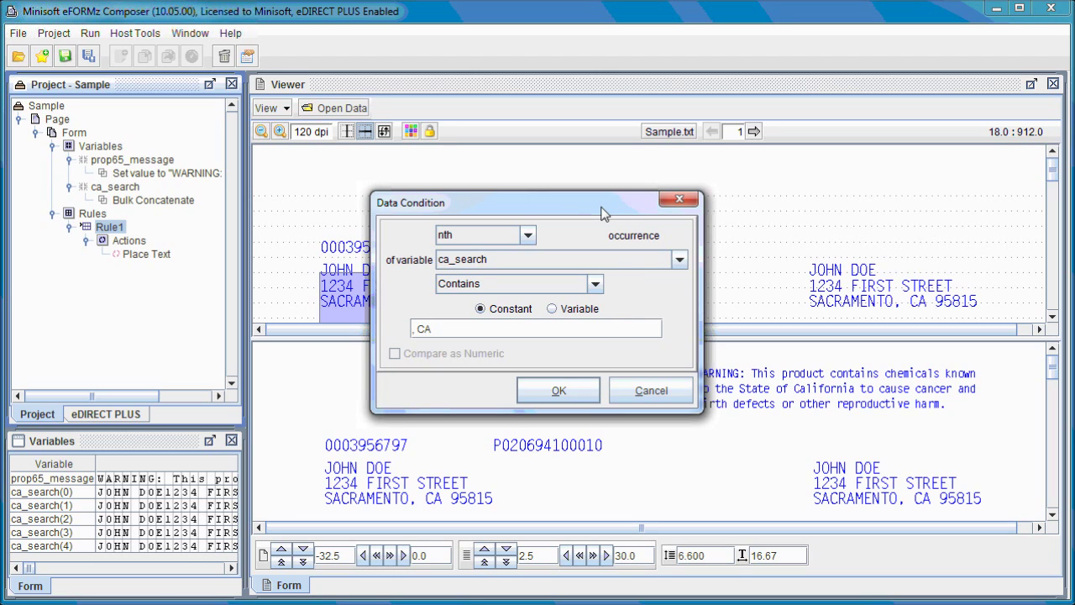
drag(614, 213, 735, 241)
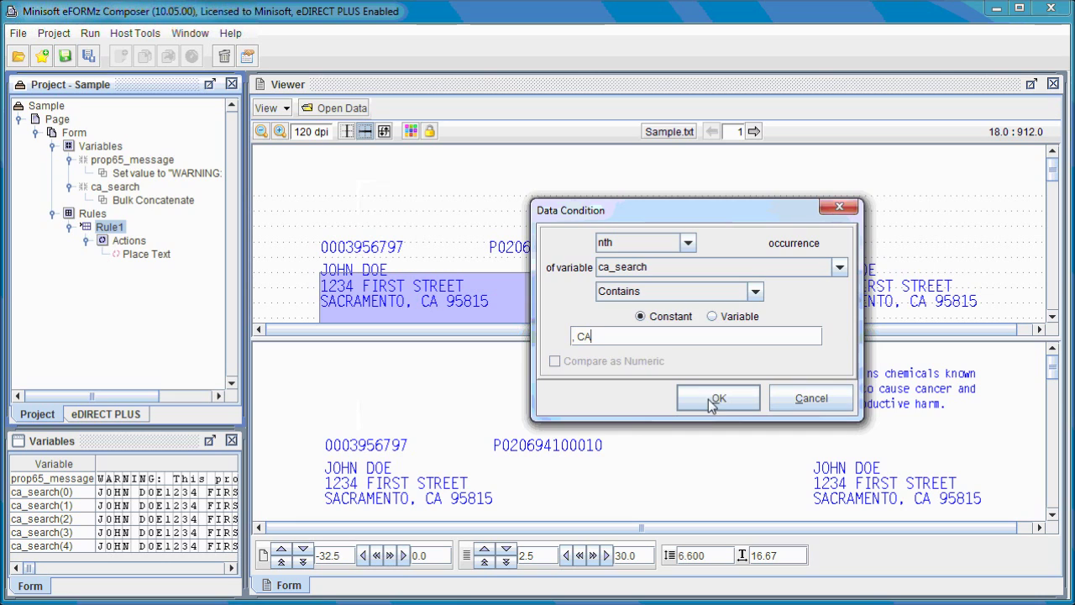
click(711, 396)
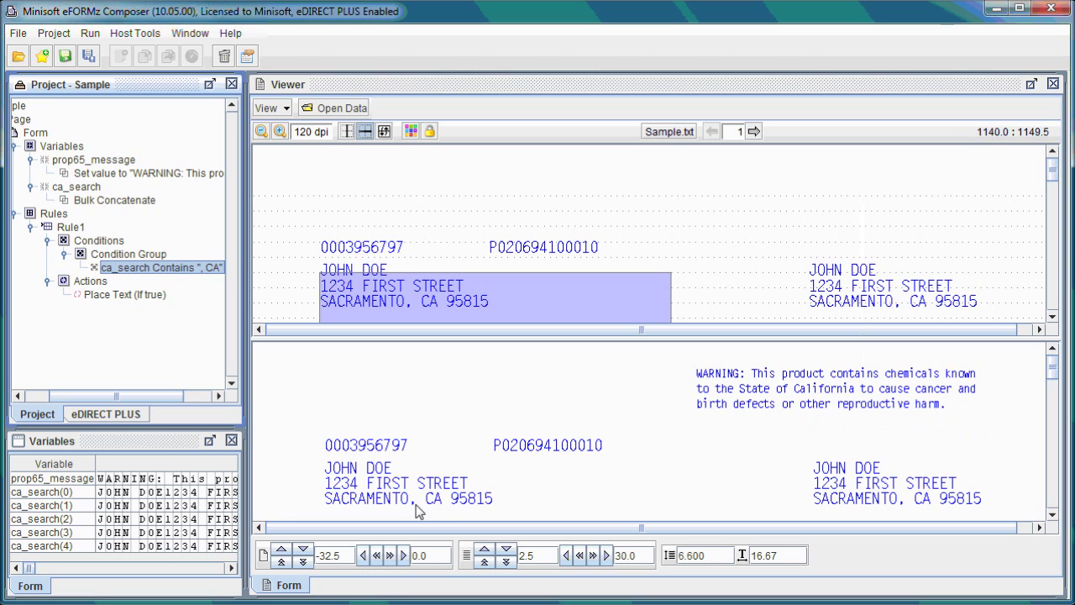
click(753, 132)
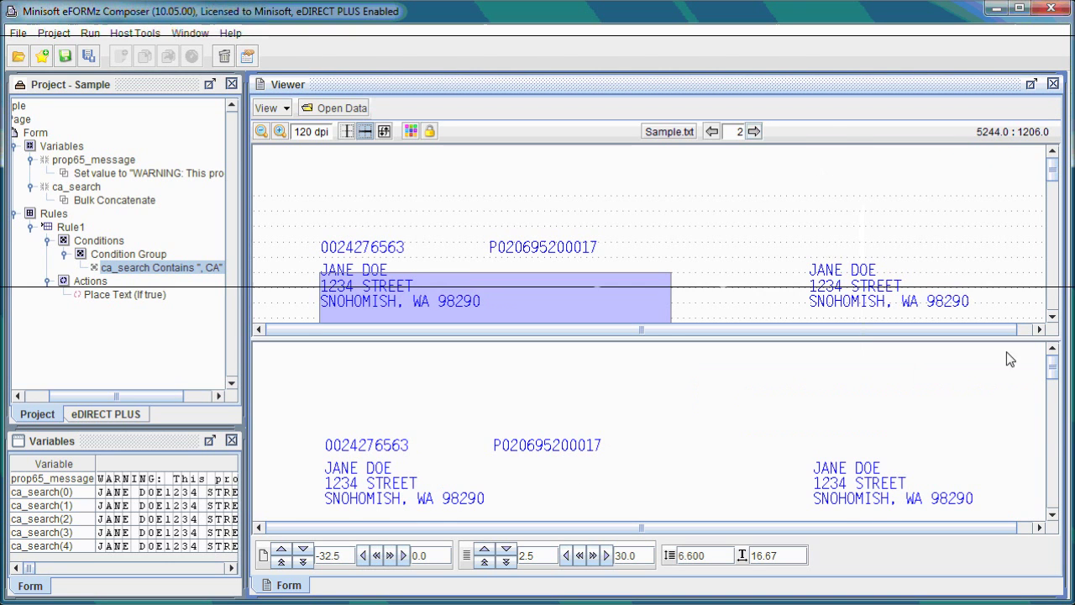